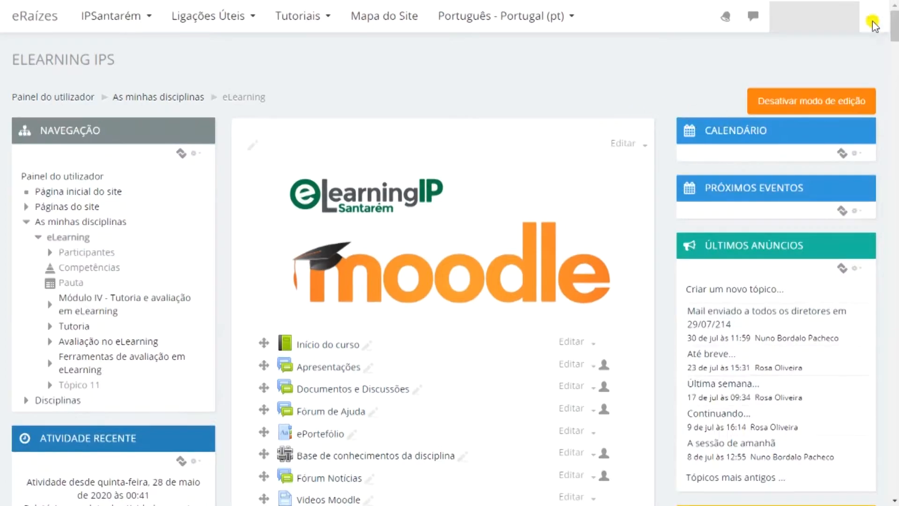
Add a Teste activity to the first course section, below "CRIAÇÃO TESTE NO MOODLE"
drag(894, 24, 894, 44)
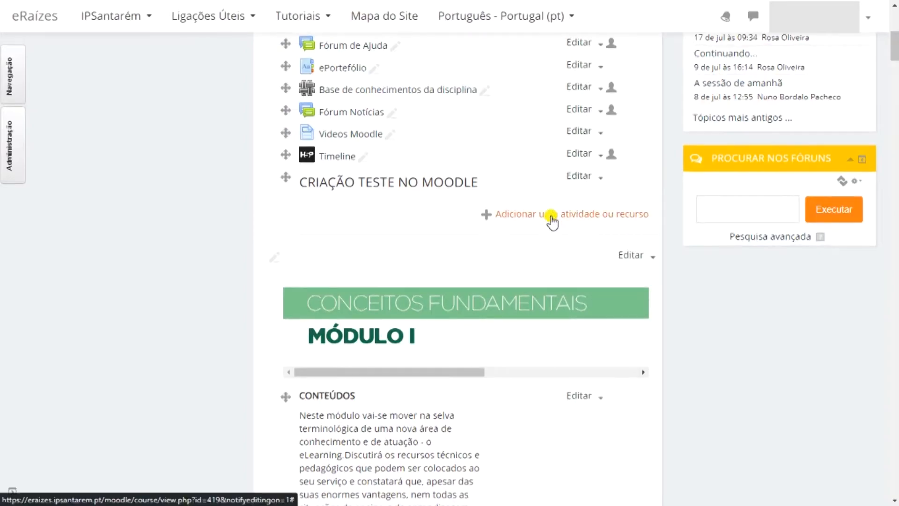
click(552, 216)
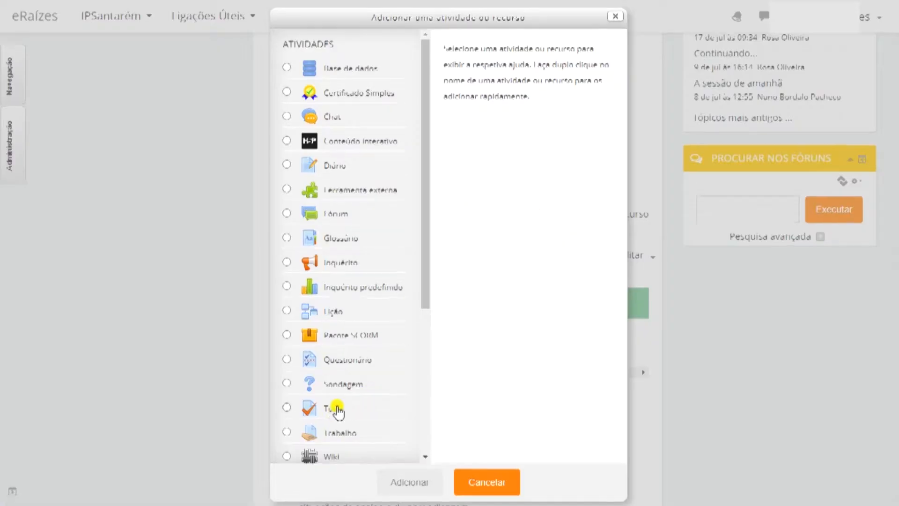
click(352, 413)
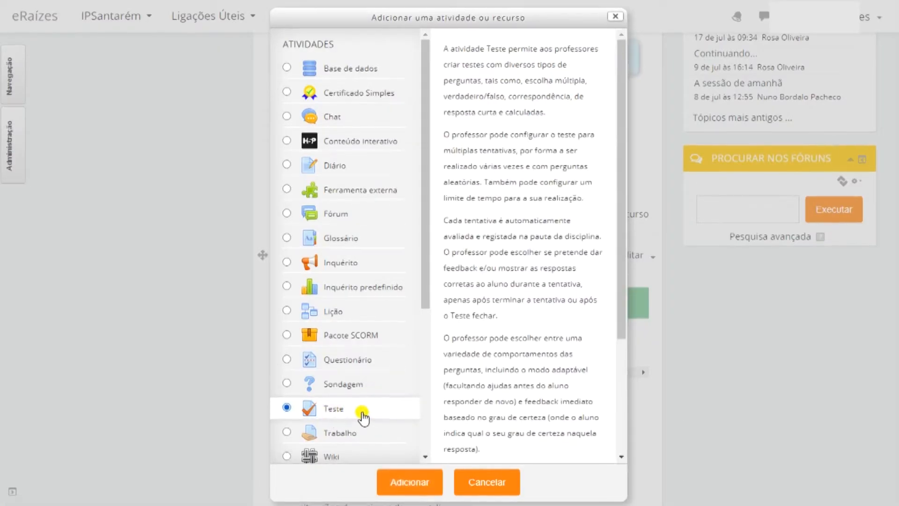
click(403, 480)
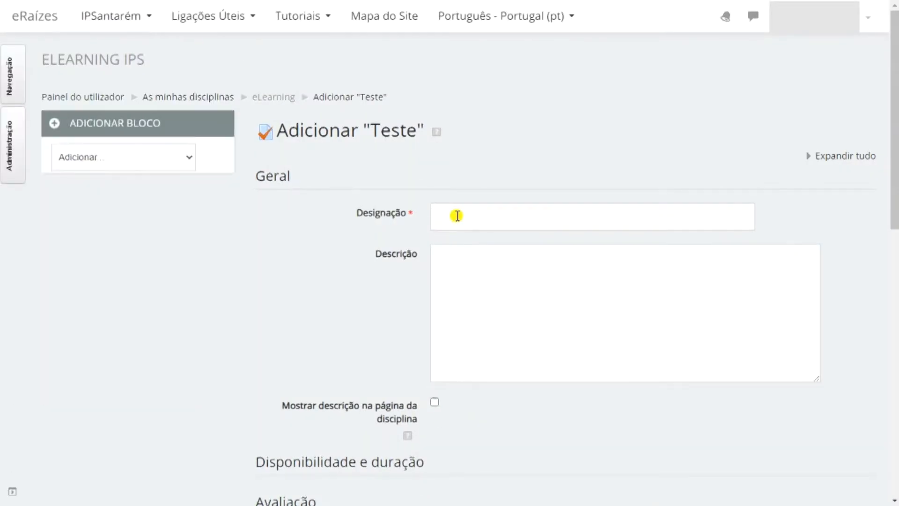
Name the quiz "Teste", describe it as "Teste no Moodle" with the description shown on the course page, and expand Disponibilidade e duração
click(456, 215)
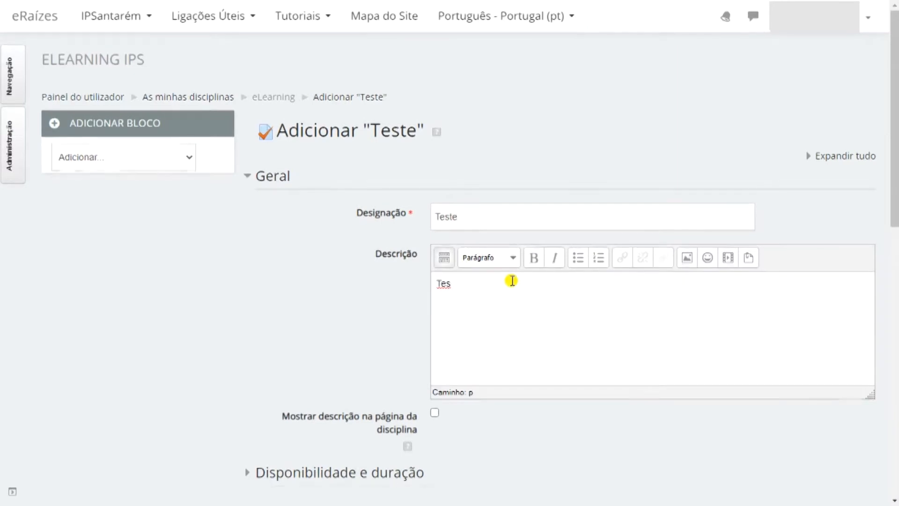
text(o Moodle)
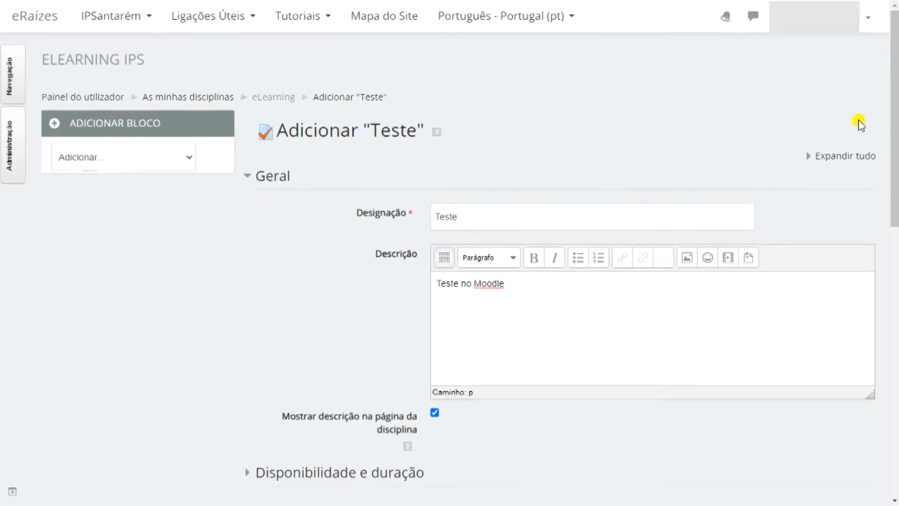
drag(893, 85, 892, 212)
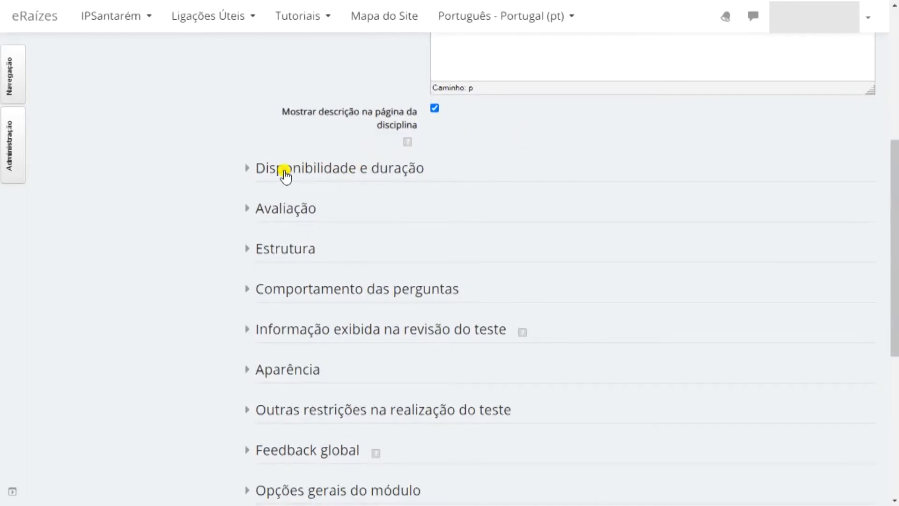
click(247, 171)
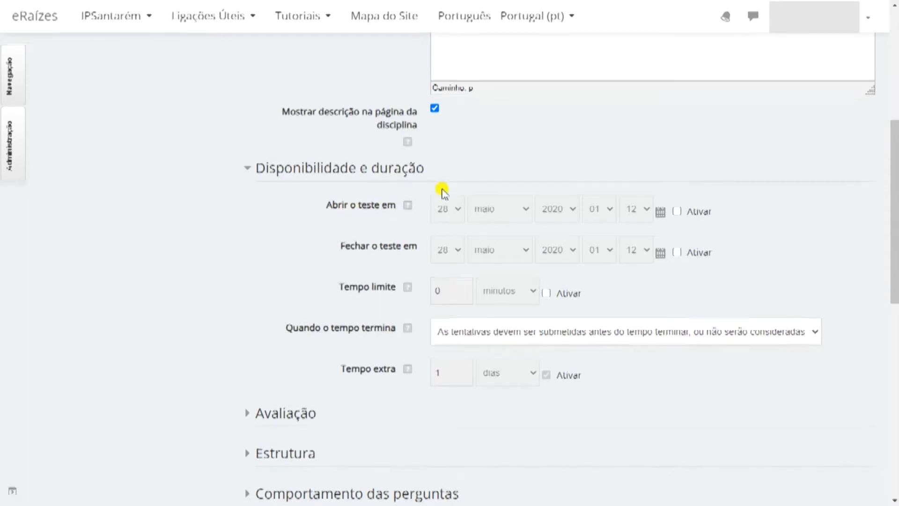
Enable the quiz's opening and closing dates and set the closing hour to 02
click(677, 211)
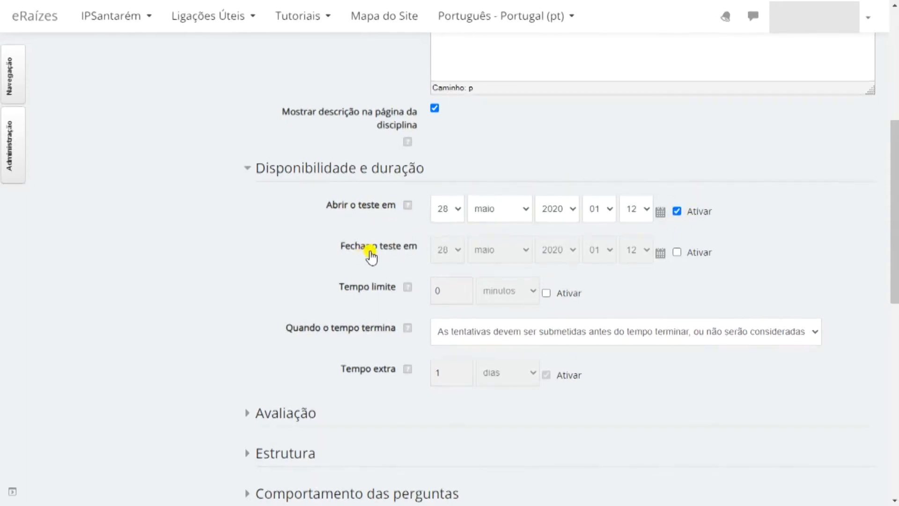
click(678, 255)
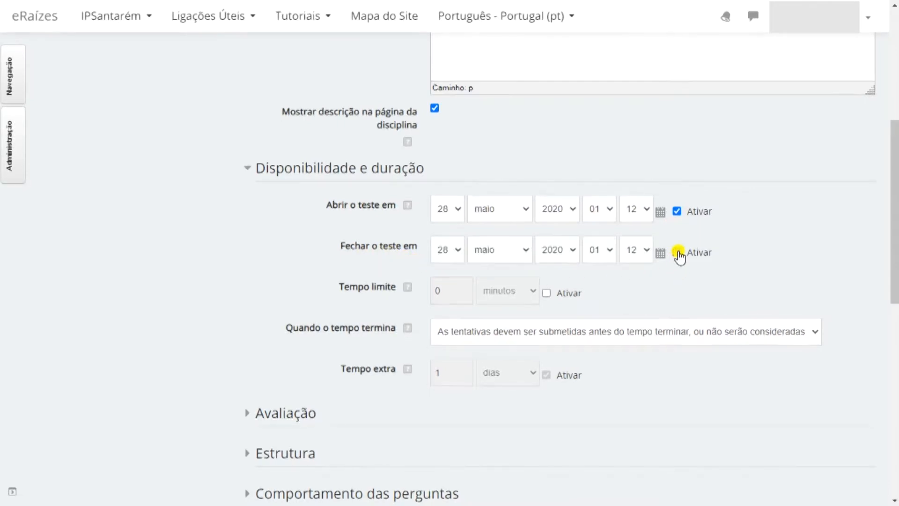
click(458, 256)
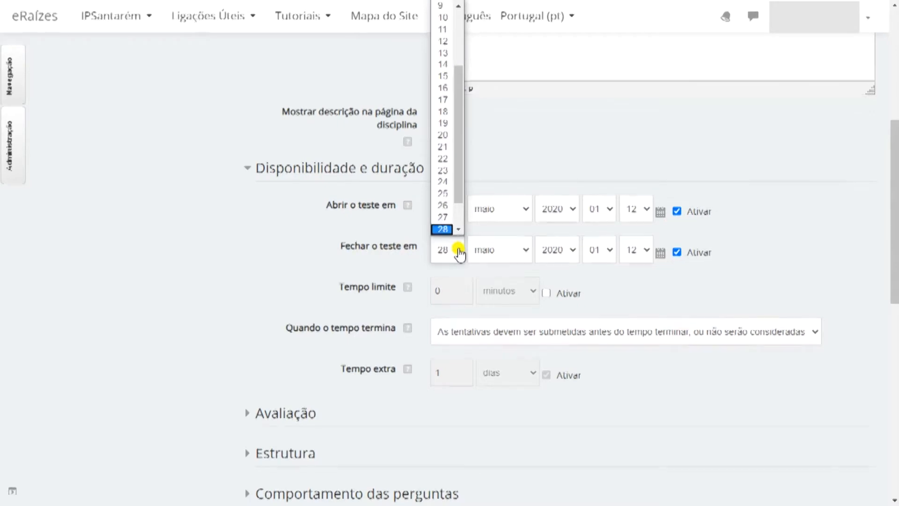
click(610, 254)
click(609, 254)
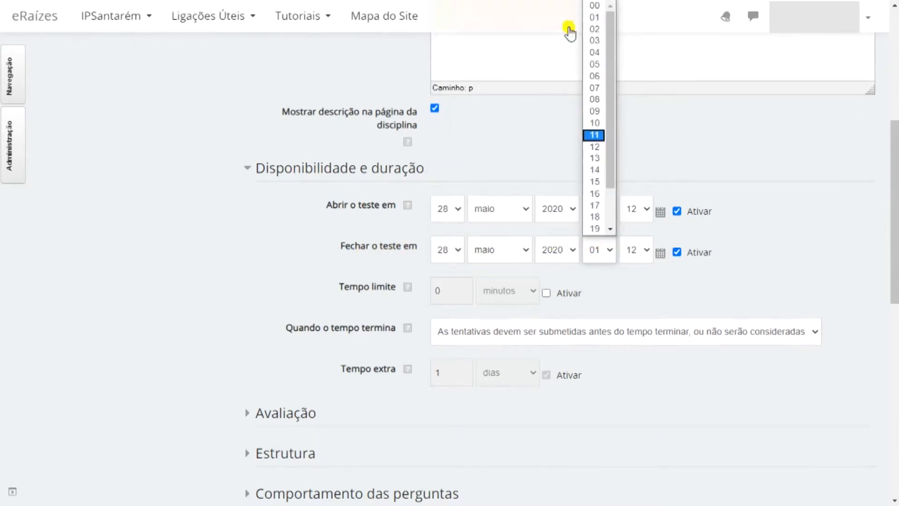
click(602, 29)
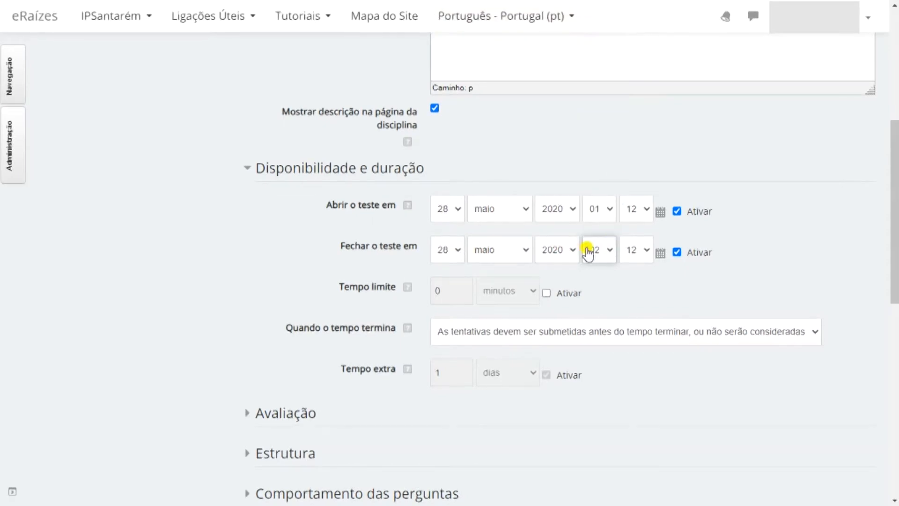
Try the time limit setting, switch it back off, and disable the quiz's opening and closing dates
click(545, 295)
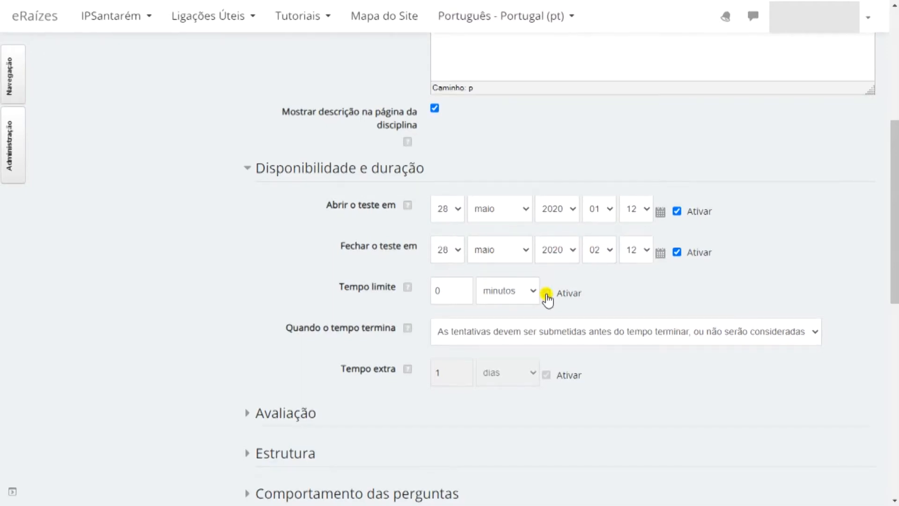
click(546, 295)
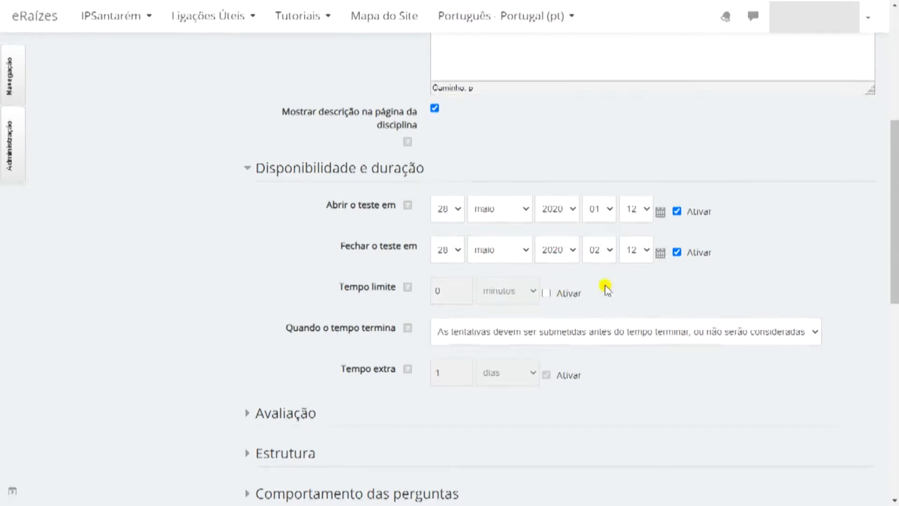
click(676, 212)
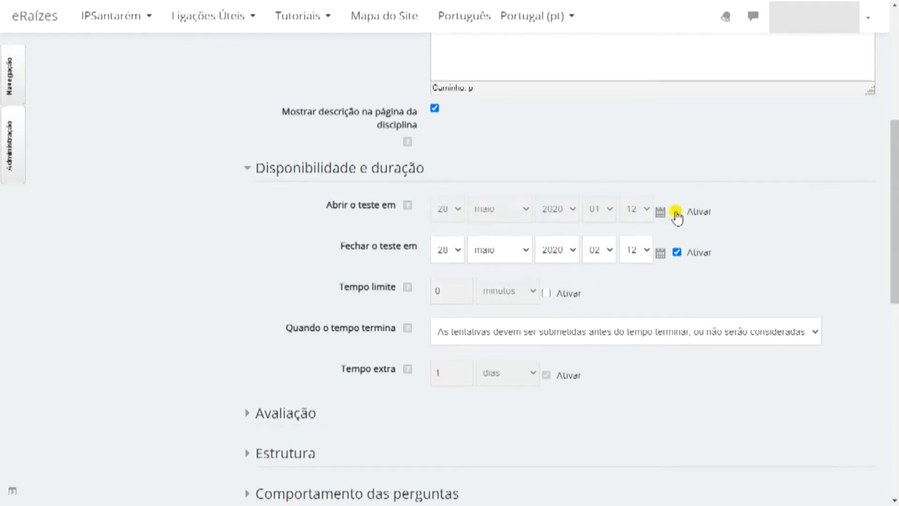
click(677, 253)
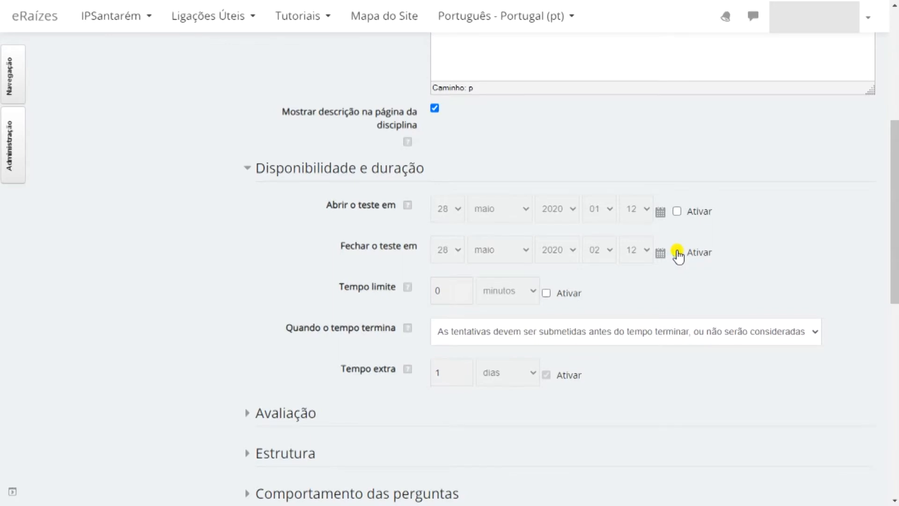
click(548, 295)
click(548, 295)
Try the time-expiry option "É permitido um tempo extra para submeter, mas sem alterar respostas" with Tempo extra enabled
click(817, 333)
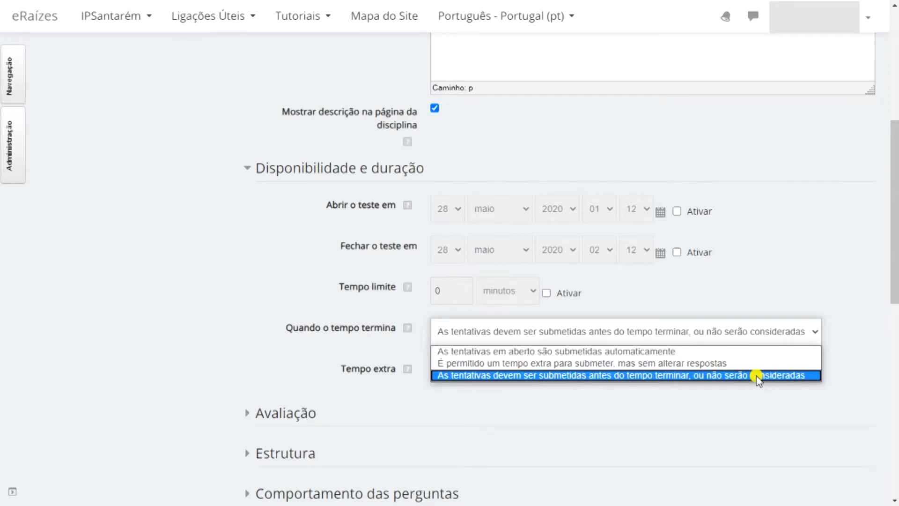
click(622, 395)
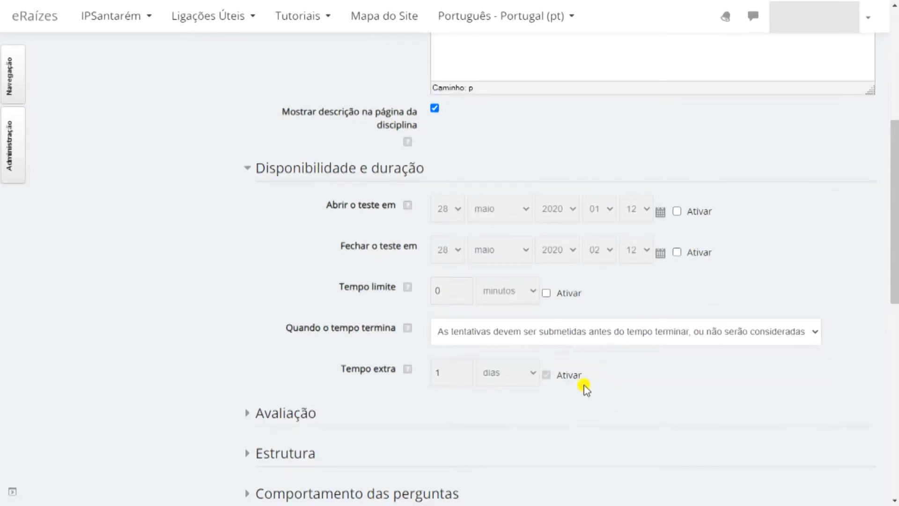
click(814, 336)
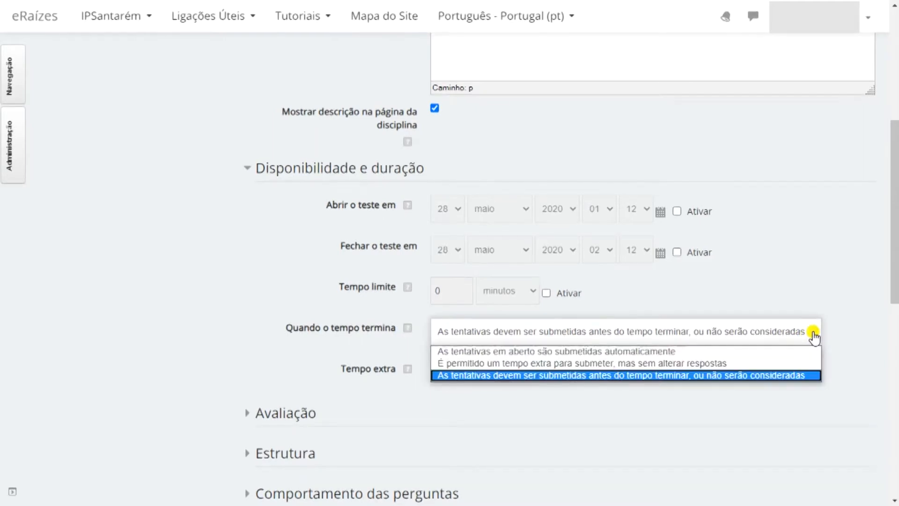
click(591, 364)
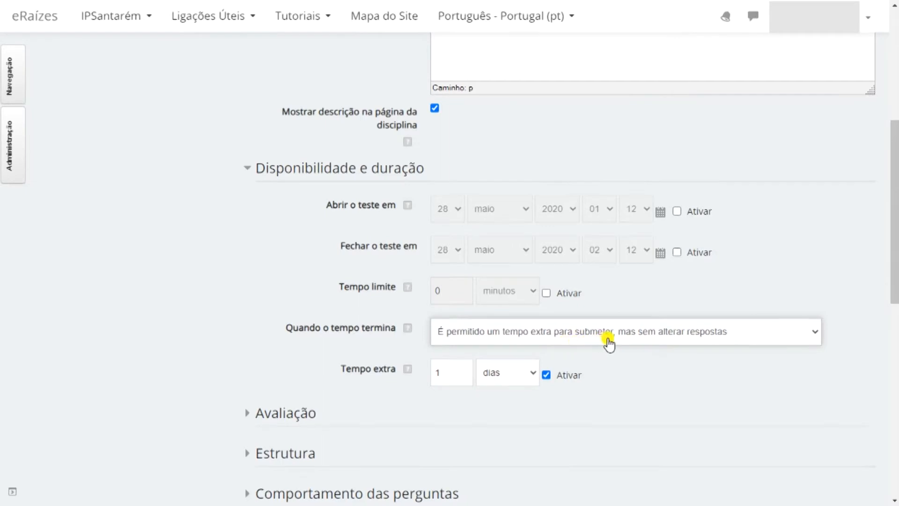
click(546, 374)
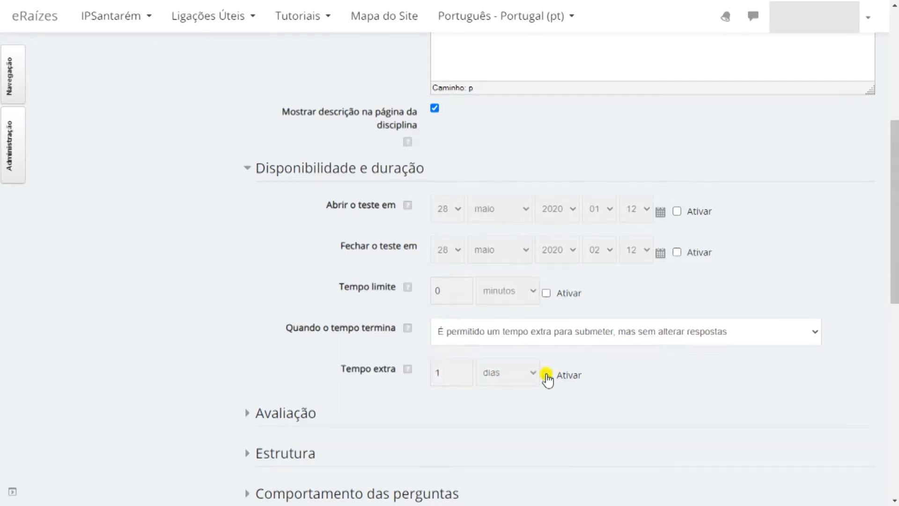
click(546, 375)
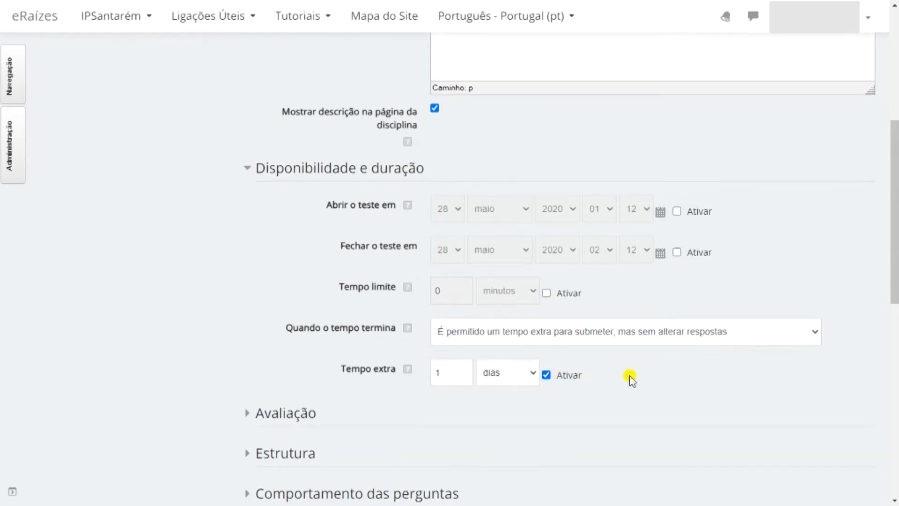
Set Quando o tempo termina to "As tentativas em aberto são submetidas automaticamente"
click(815, 335)
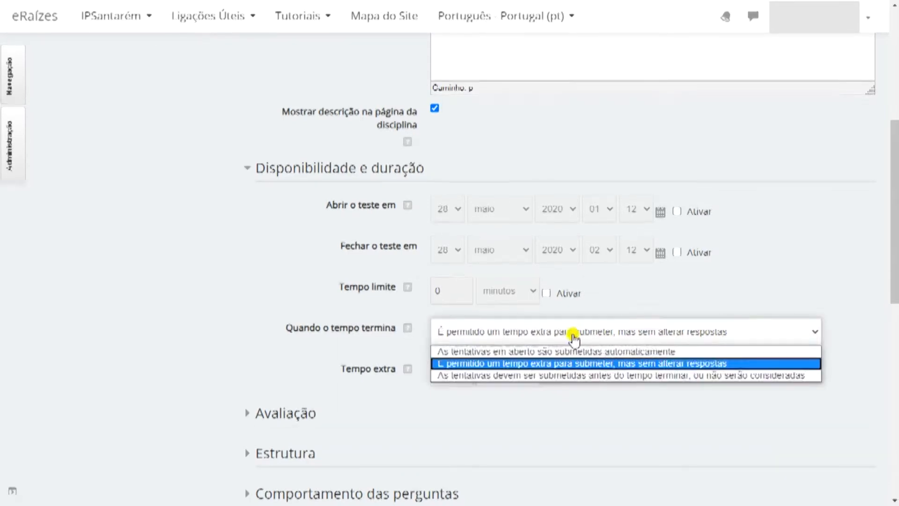
click(512, 351)
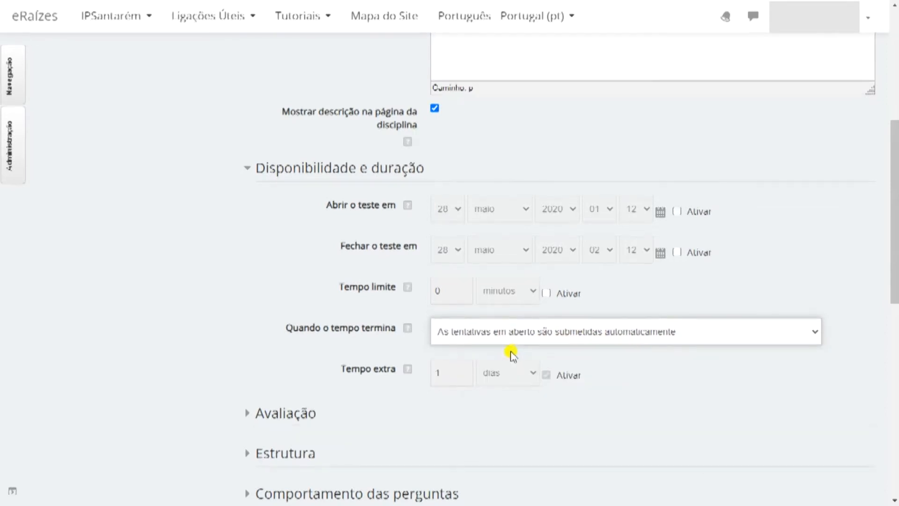
Expand the Avaliação settings and review the choices for gradebook category, allowed attempts and grading method
click(248, 417)
drag(889, 171, 875, 253)
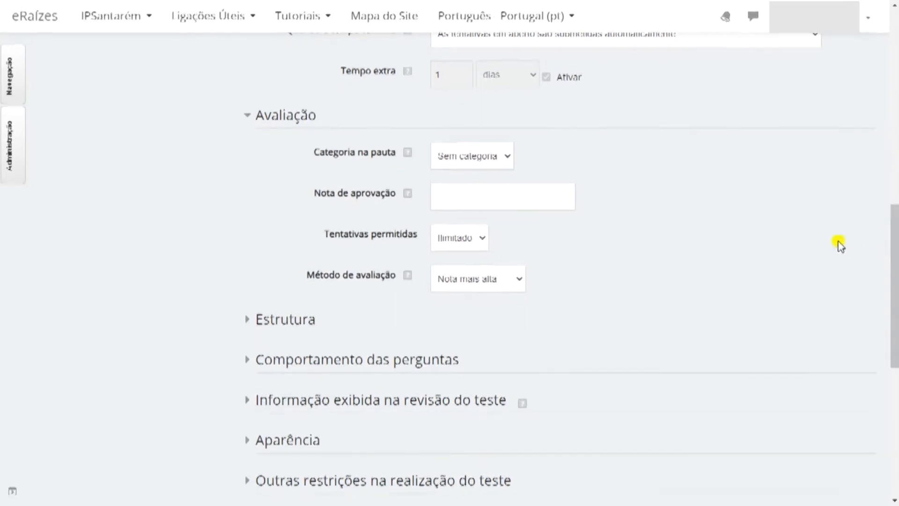
click(506, 164)
click(507, 165)
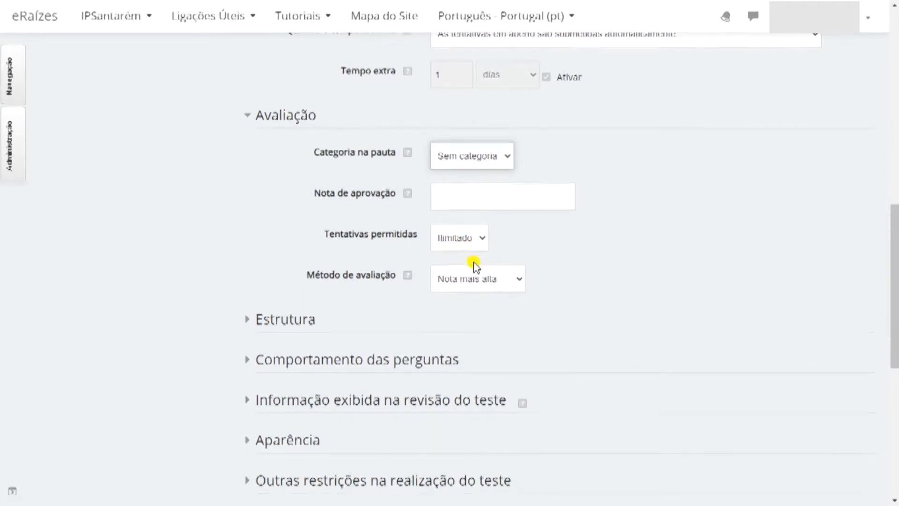
click(482, 238)
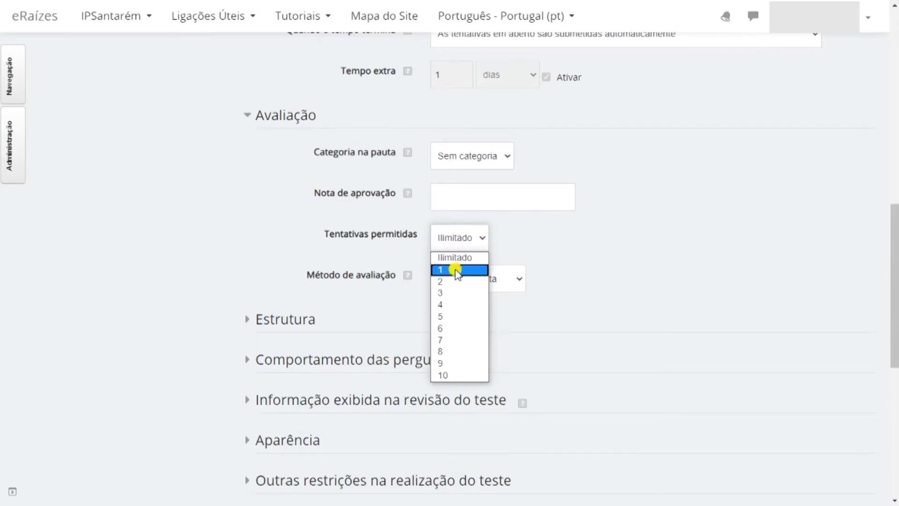
click(483, 240)
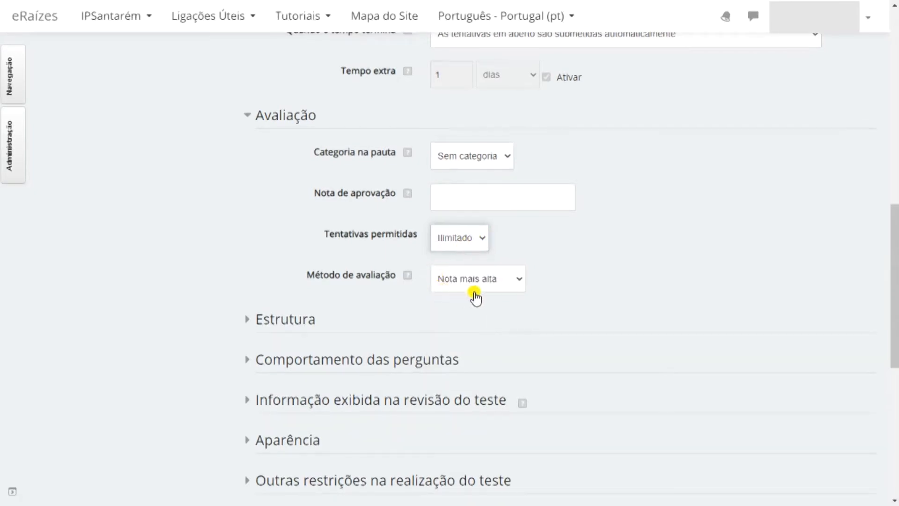
click(517, 281)
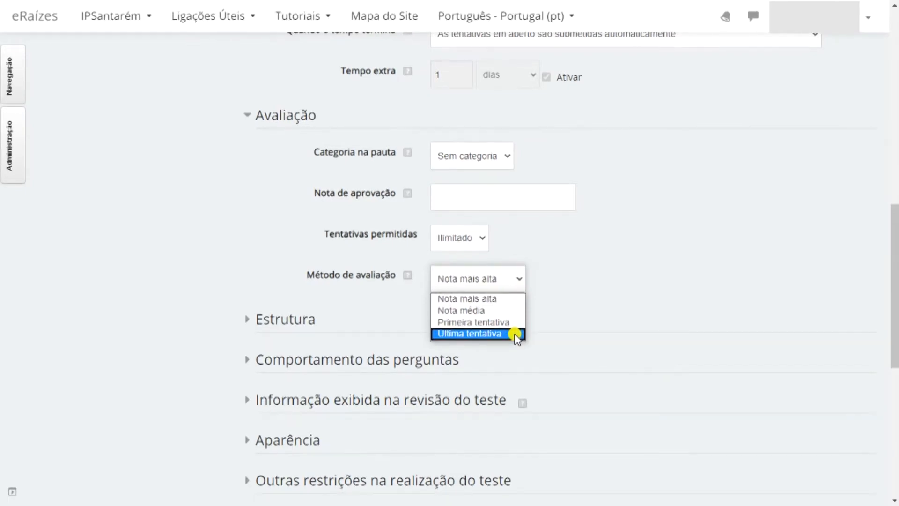
click(566, 327)
Expand the Estrutura settings, review the Inserir nova página choices, and reveal the additional structure options
click(248, 320)
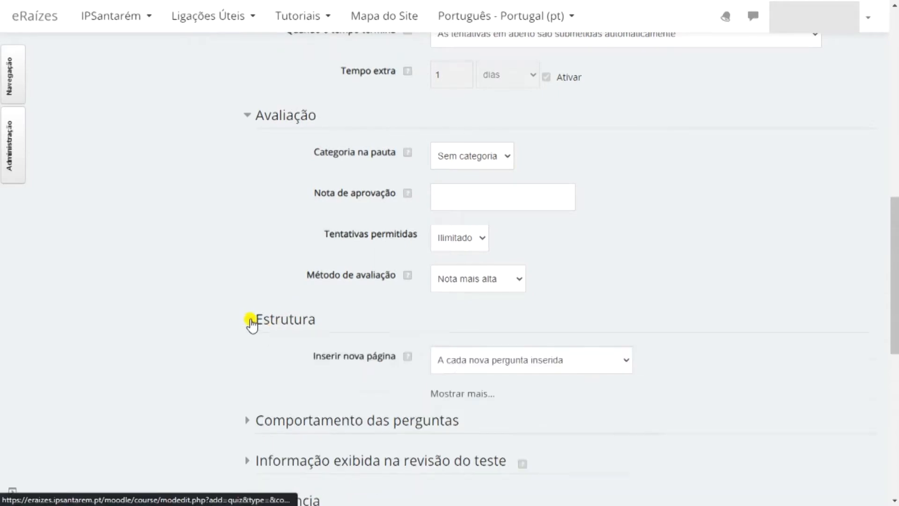
drag(895, 209, 892, 287)
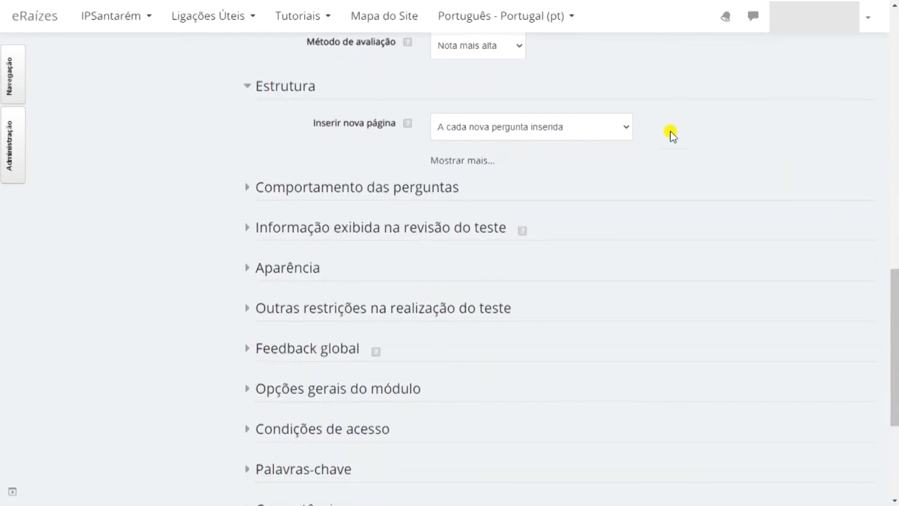
click(626, 129)
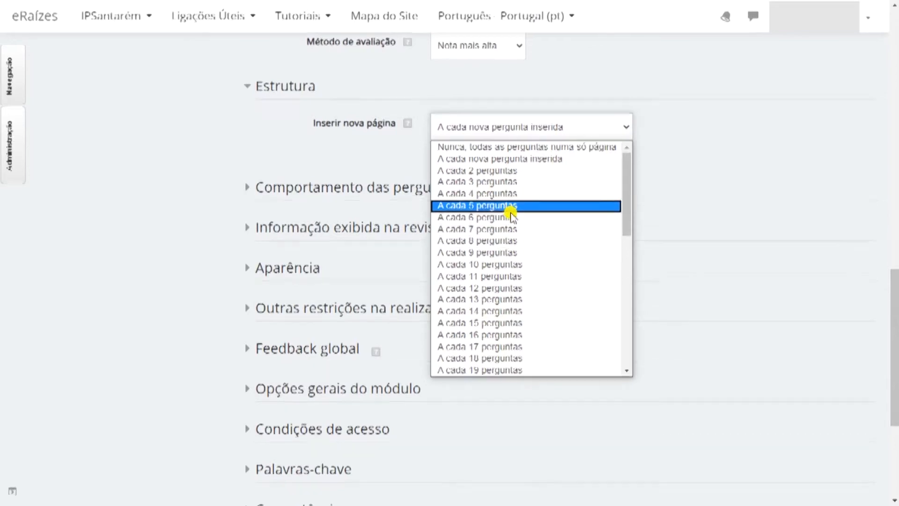
click(627, 132)
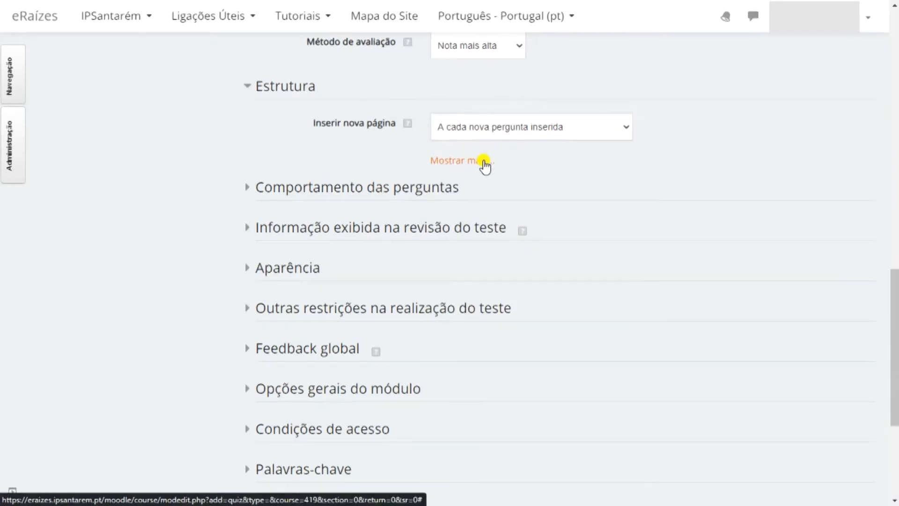
click(485, 164)
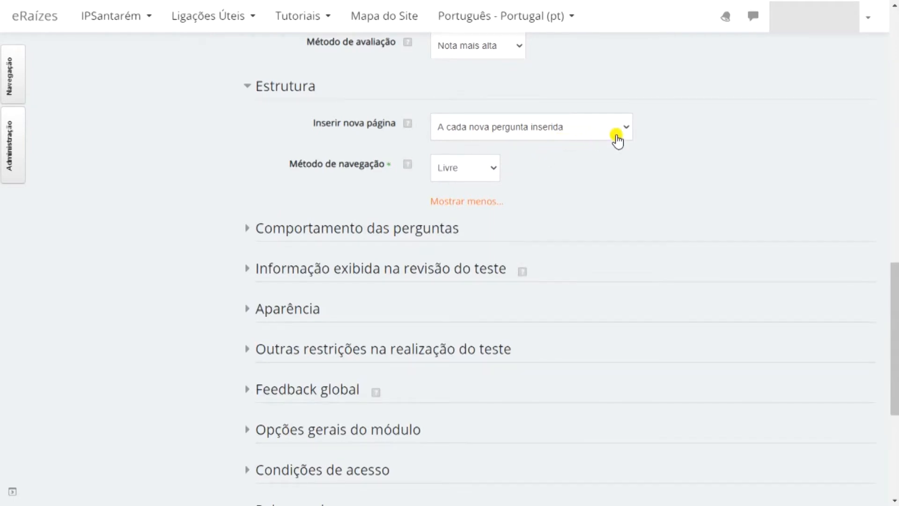
Set Método de navegação in the Estrutura settings to Sequencial and recheck its choices
click(497, 172)
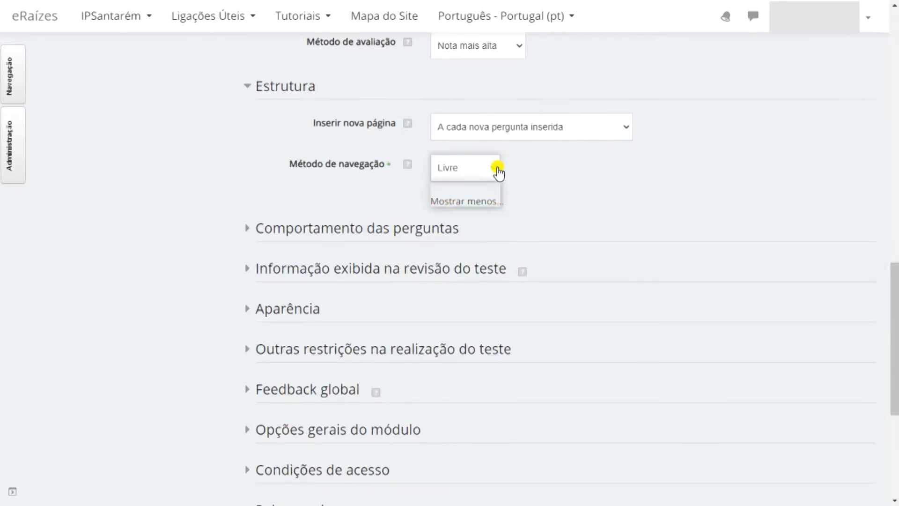
click(468, 199)
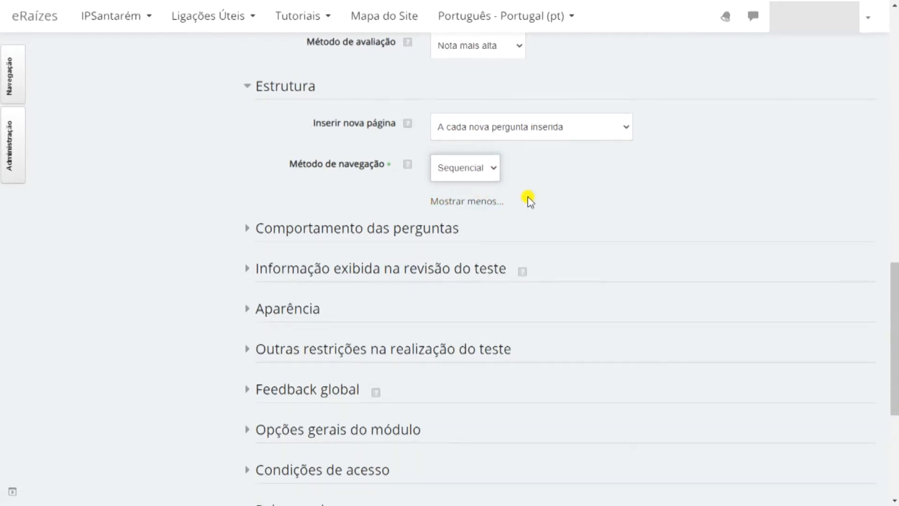
click(495, 175)
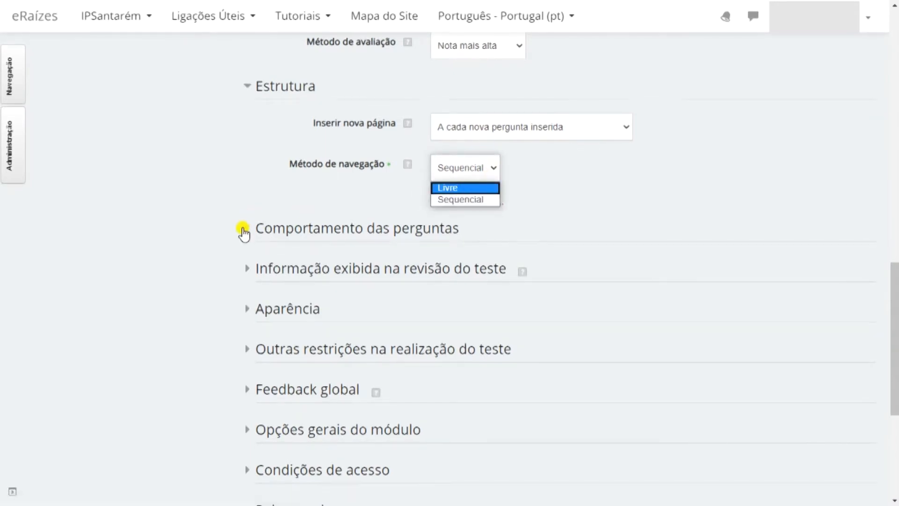
Expand the Comportamento das perguntas settings and review the Baralhar dentro das perguntas choices
click(246, 228)
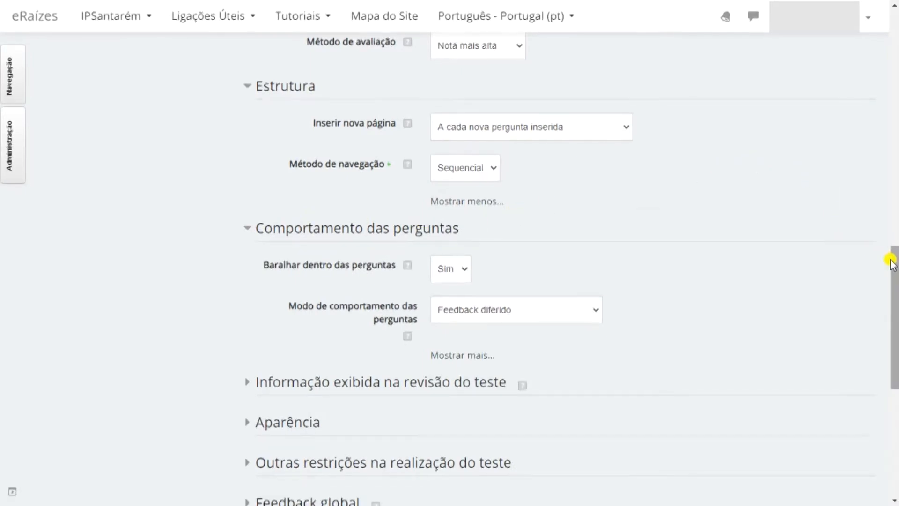
drag(893, 270, 893, 308)
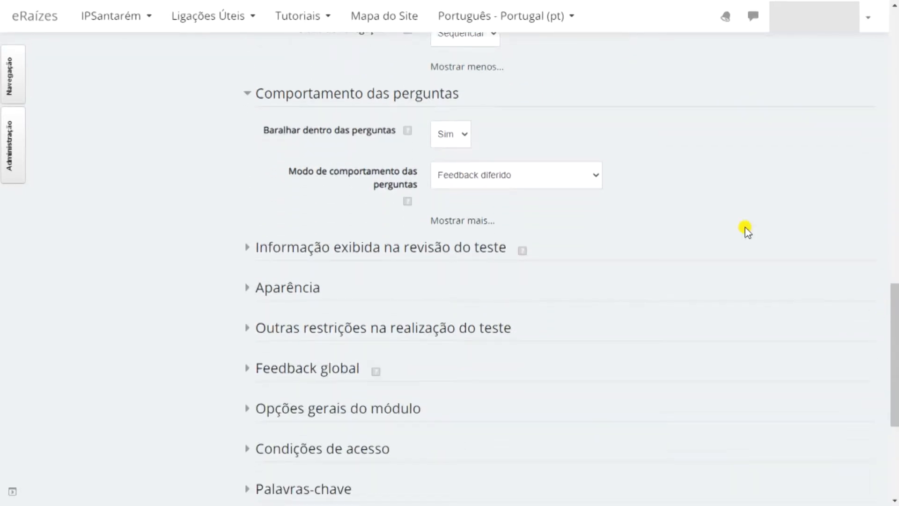
click(466, 137)
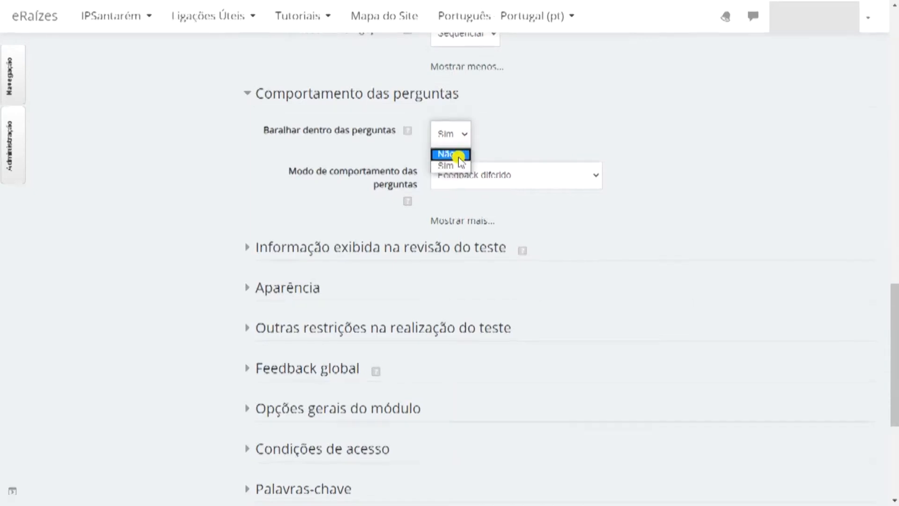
click(464, 143)
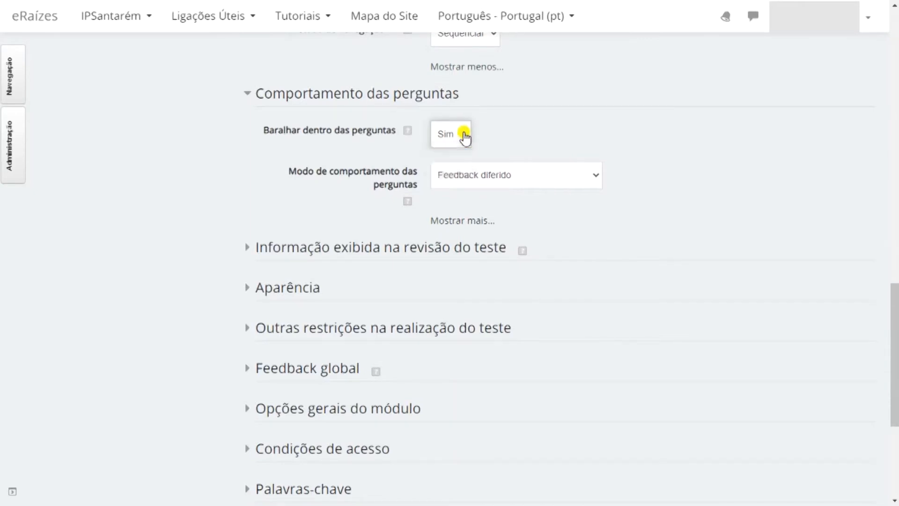
click(495, 136)
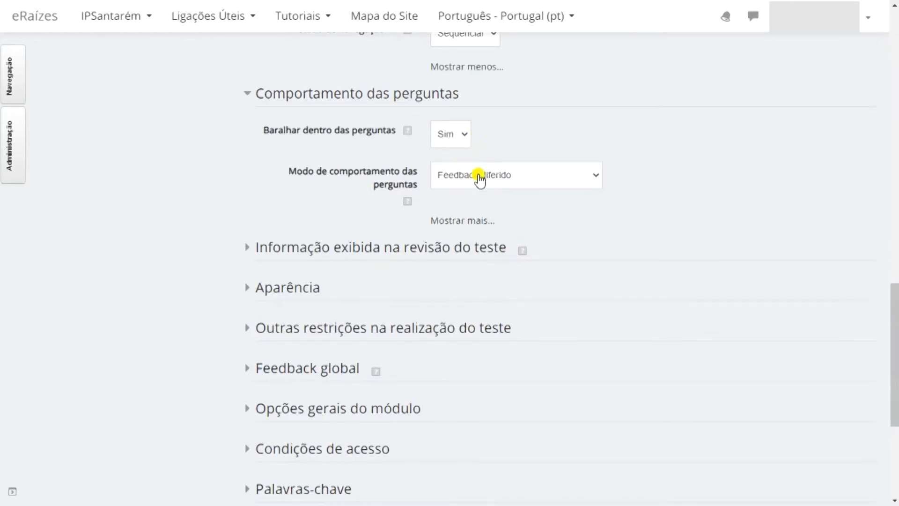
Review the Modo de comportamento das perguntas choices, and expand Informação exibida na revisão do teste to examine its review options
click(597, 179)
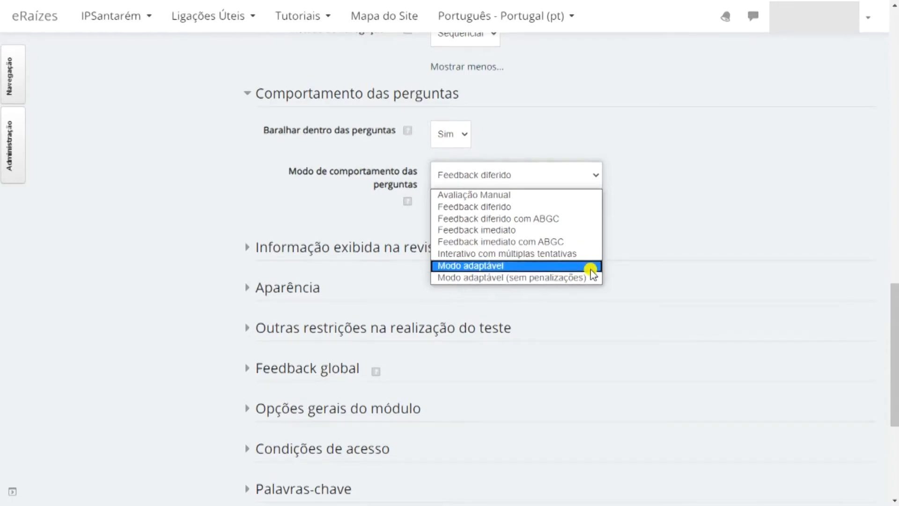
click(615, 235)
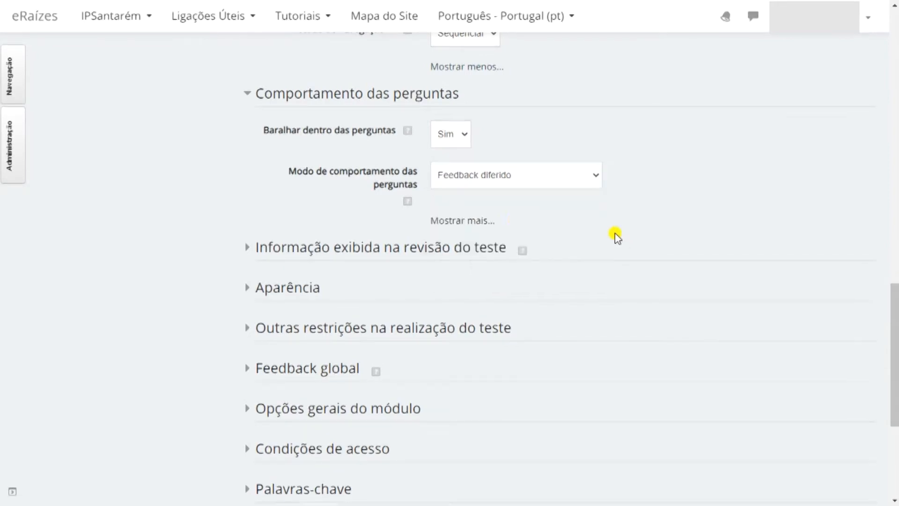
click(248, 248)
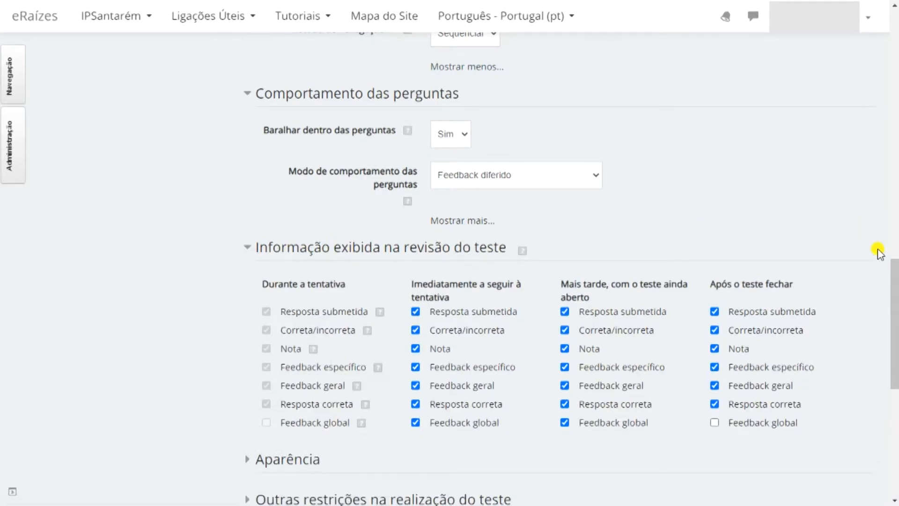
drag(891, 269, 894, 308)
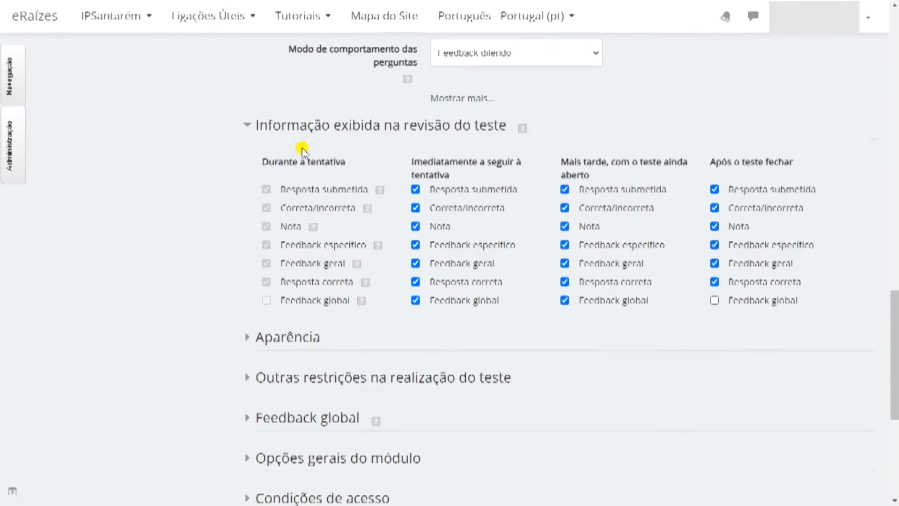
Expand the Aparência settings, set Mostrar fotografia do utilizador to Imagem pequena, and check the decimal-place choices for question grades
click(247, 344)
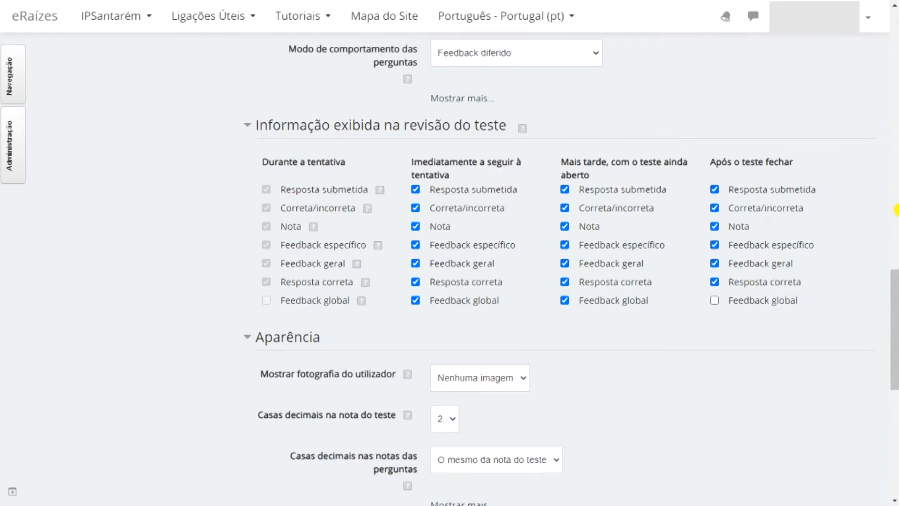
drag(893, 296, 895, 341)
click(522, 195)
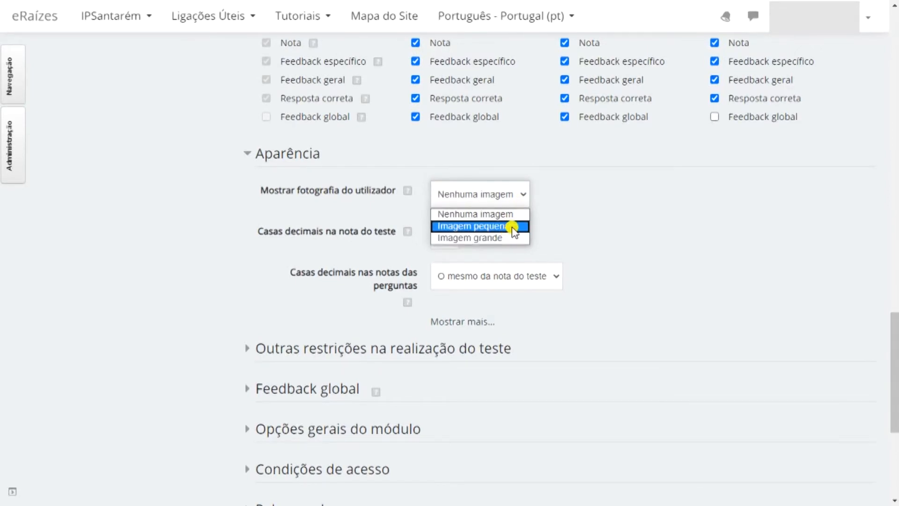
click(513, 227)
click(513, 227)
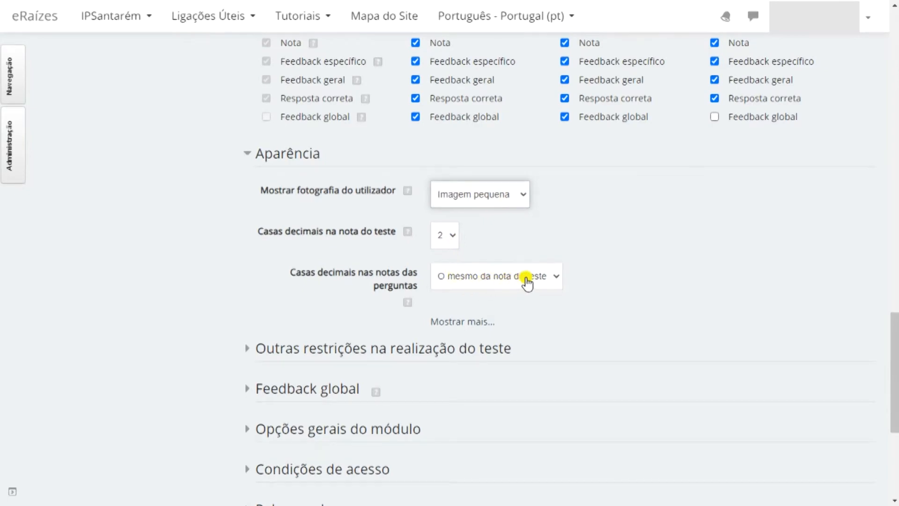
click(558, 279)
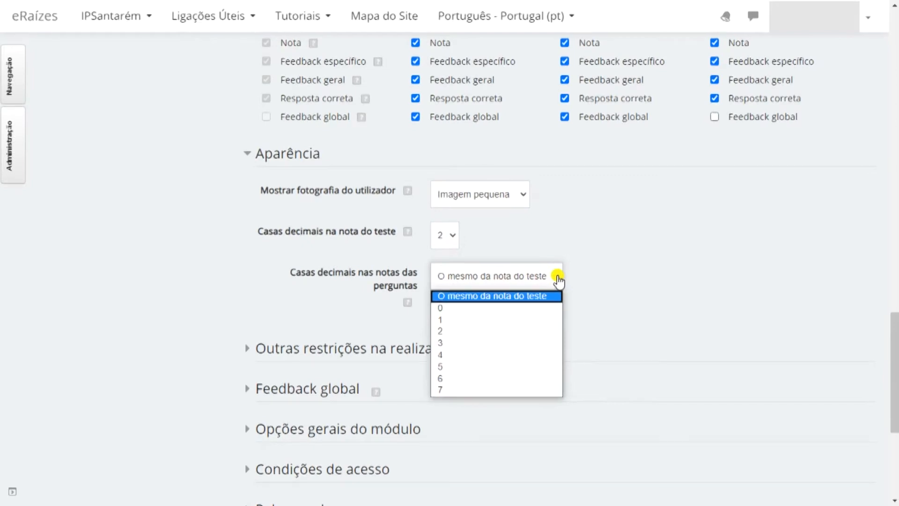
click(558, 279)
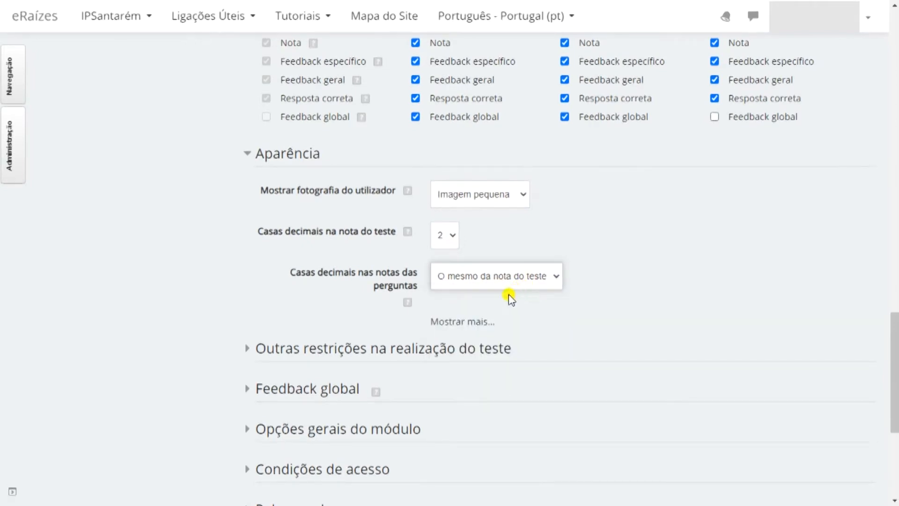
Reveal the additional Aparência options and set Mostrar blocos durante a realização do teste to Sim
click(462, 323)
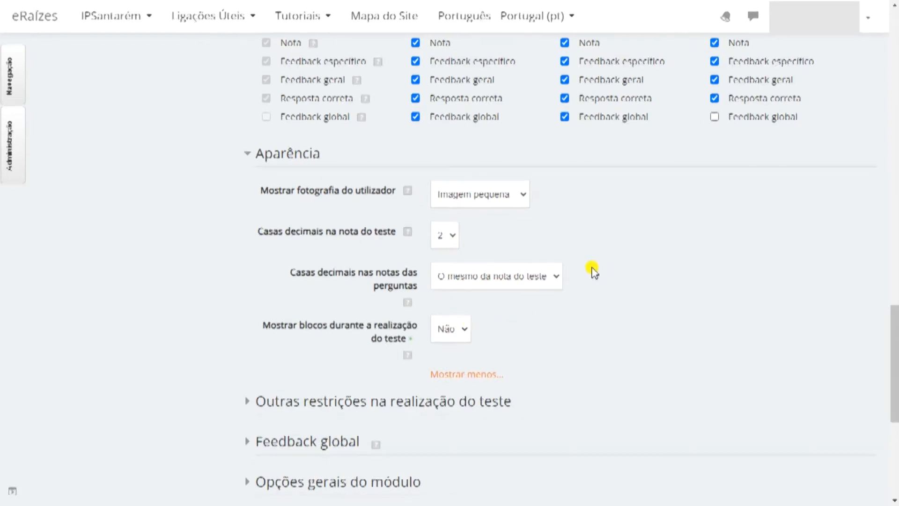
click(559, 280)
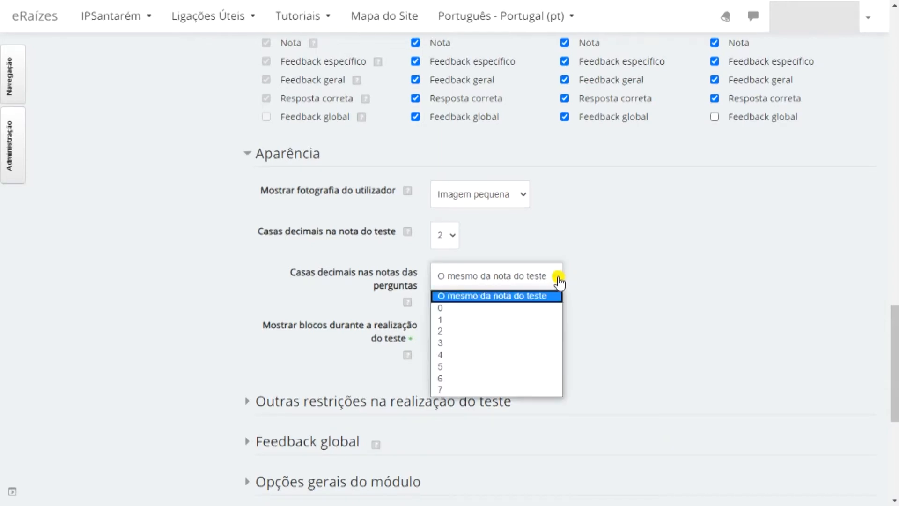
click(558, 279)
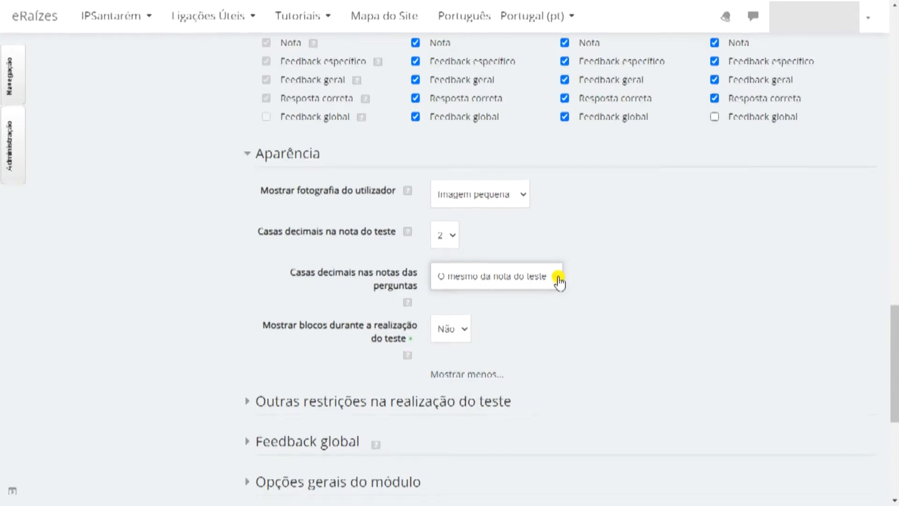
click(464, 331)
click(447, 358)
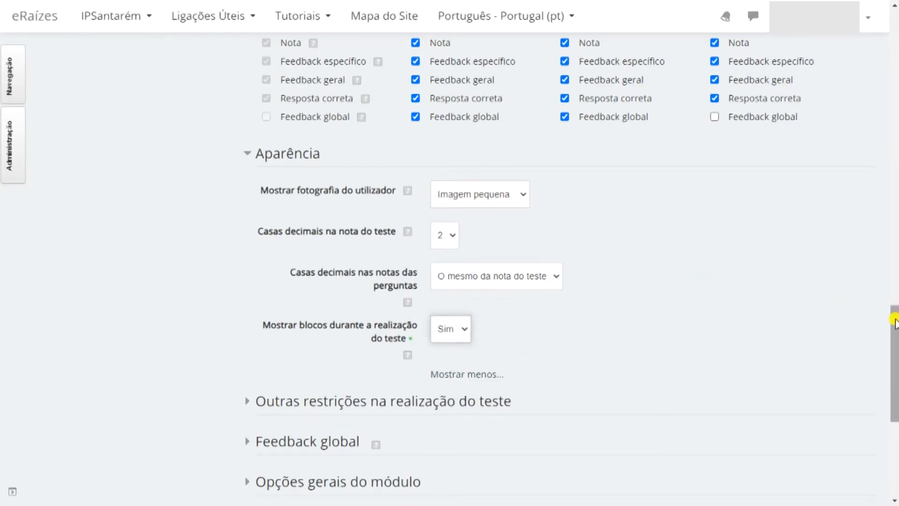
Expand Outras restrições na realização do teste and examine the fields for the quiz password and authorised network addresses
scroll(894, 355, down, 2)
scroll(894, 344, down, 1)
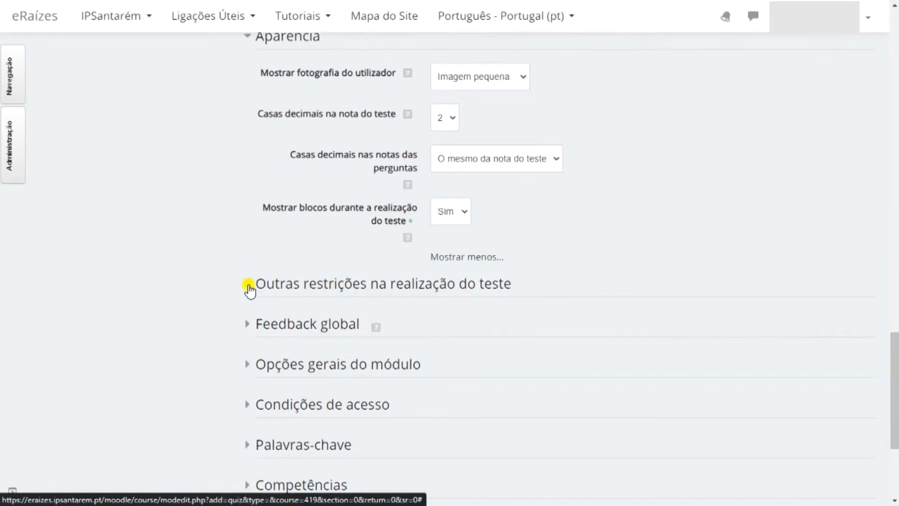
click(248, 285)
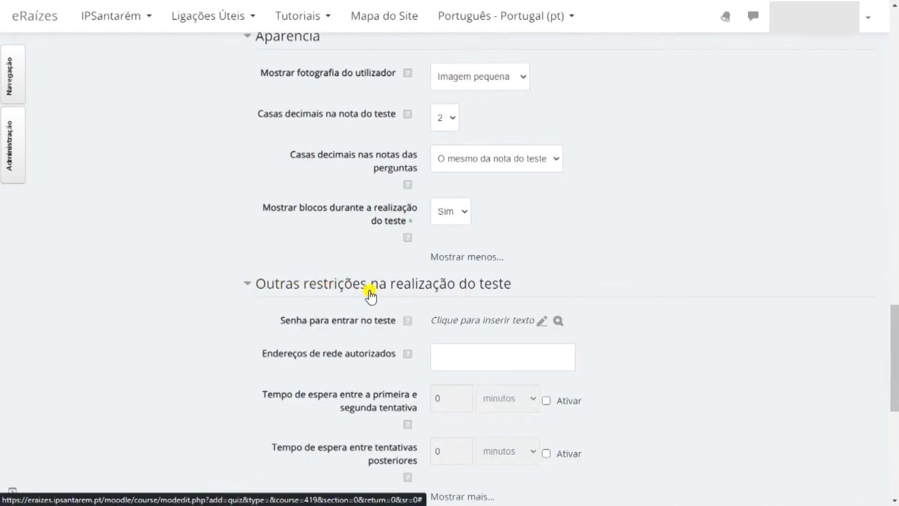
scroll(895, 322, down, 1)
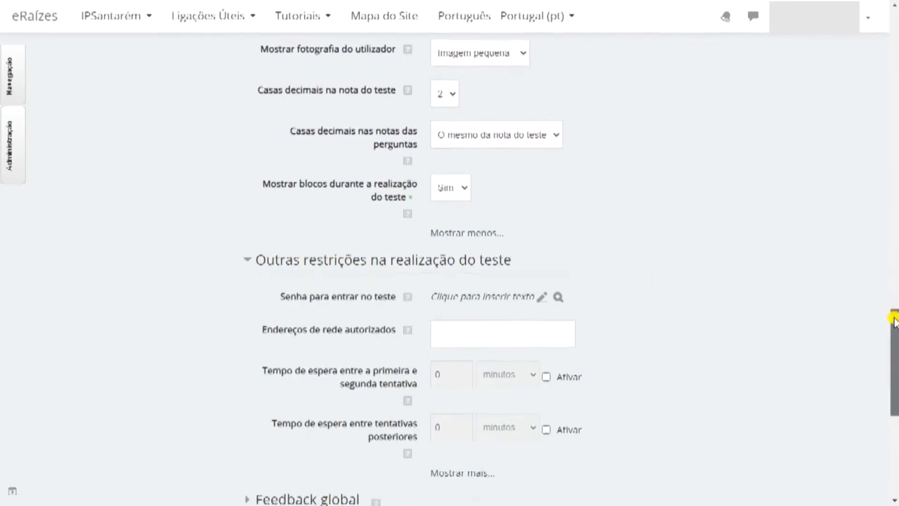
drag(894, 322, 894, 341)
click(449, 221)
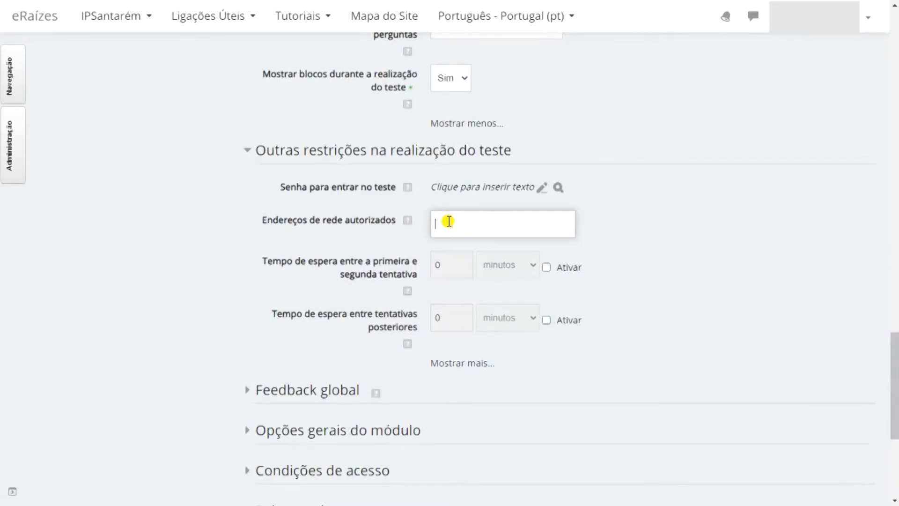
click(523, 188)
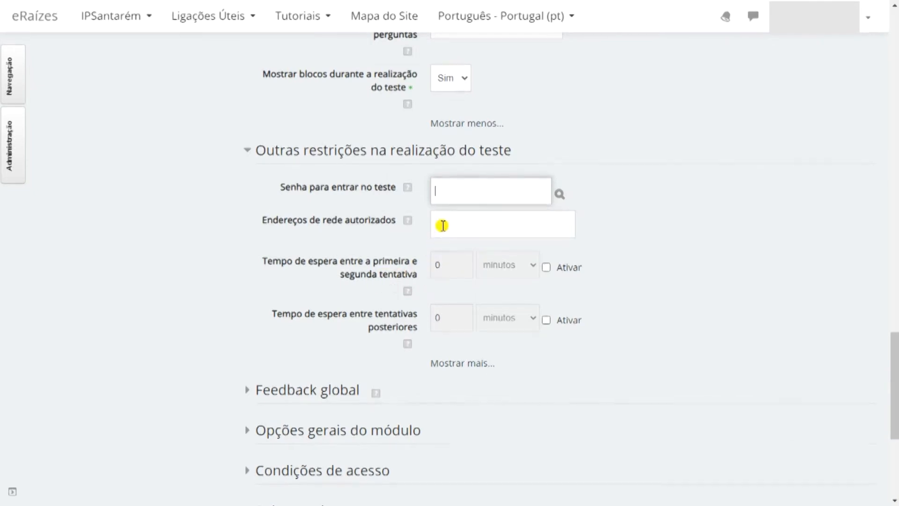
click(443, 225)
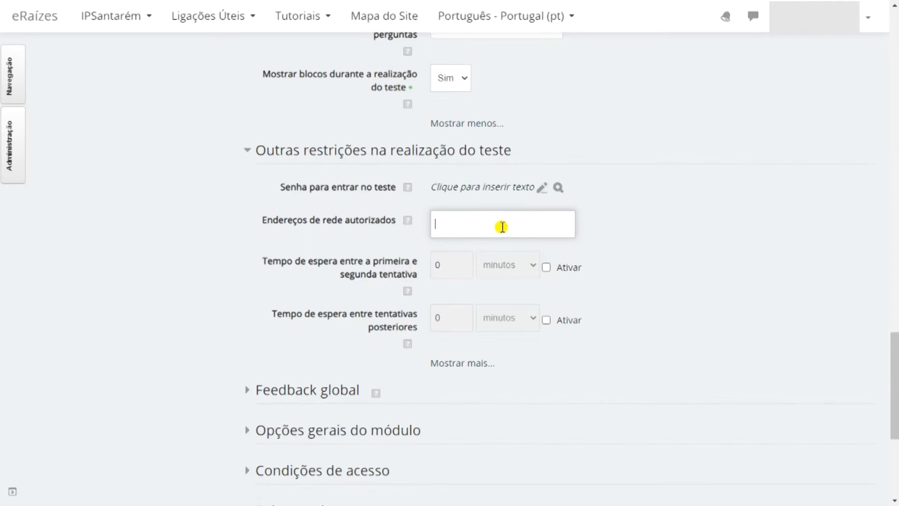
Enable the waiting times between the first and second attempts and between subsequent attempts, and reveal the additional restriction options
click(545, 267)
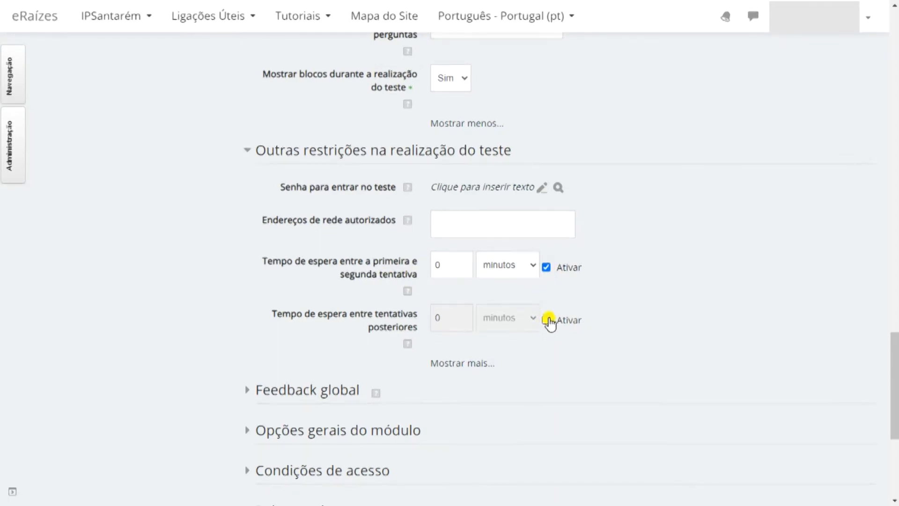
click(546, 320)
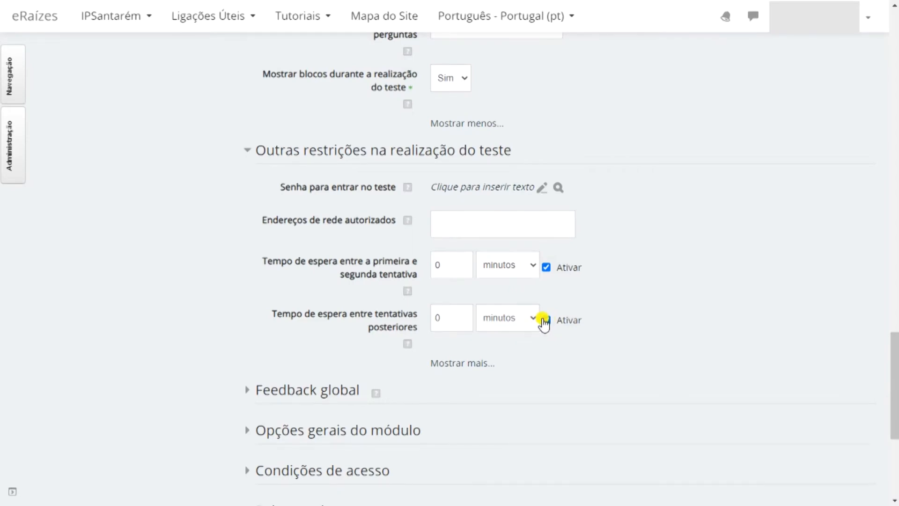
click(460, 364)
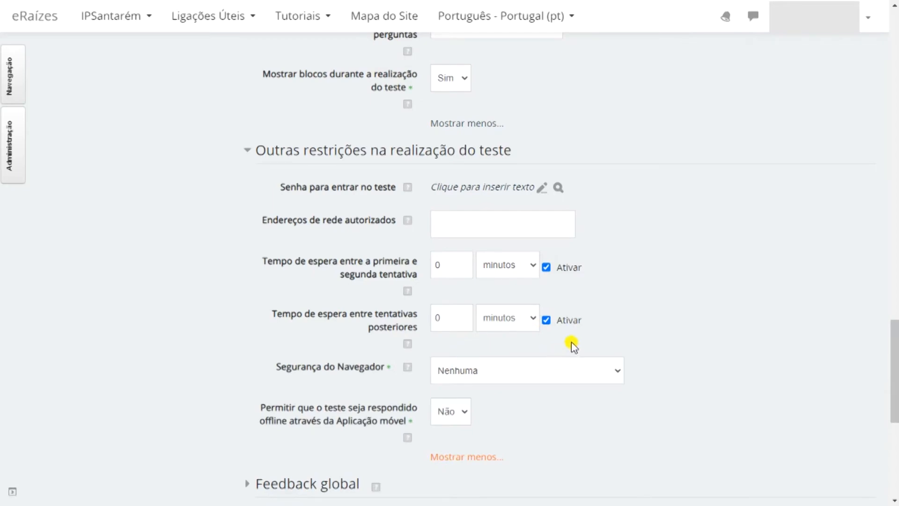
Set Segurança do Navegador to "Janela pop-up com segurança JavaScript" and allow offline answering through the mobile app with Sim
drag(893, 330, 894, 377)
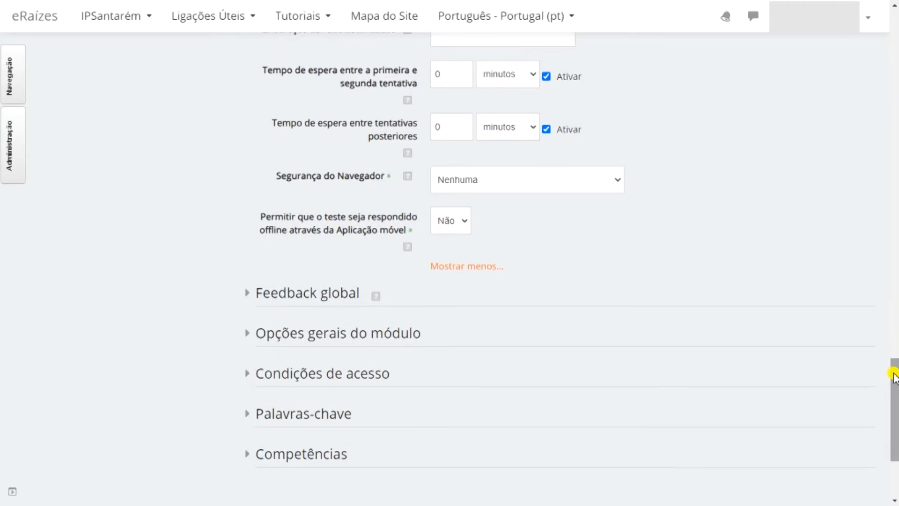
click(620, 187)
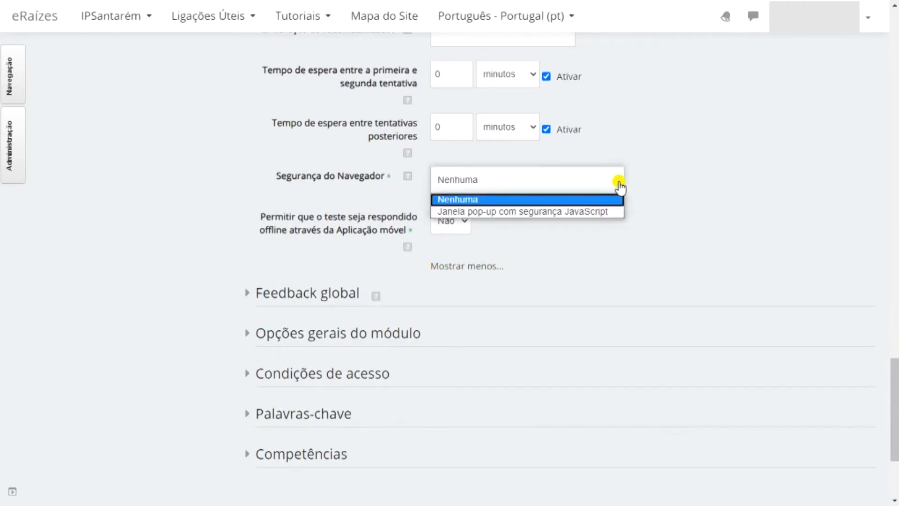
click(613, 212)
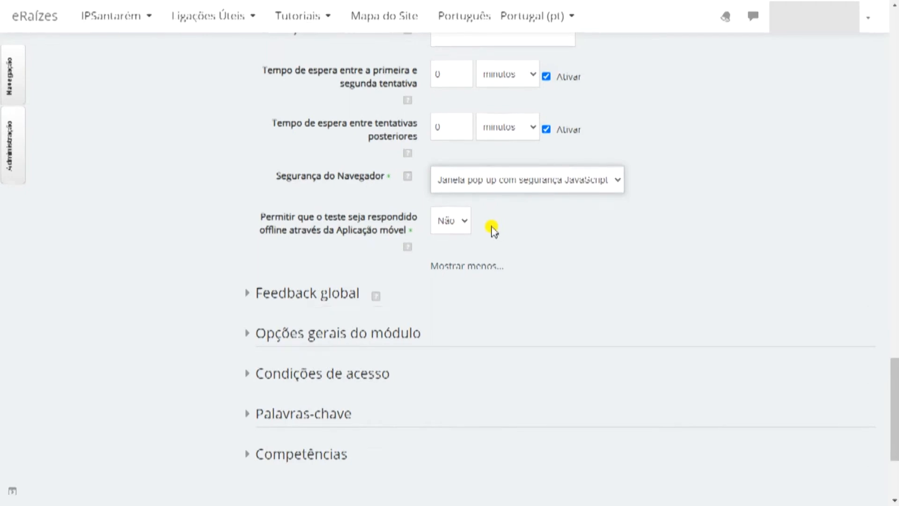
click(463, 221)
click(453, 251)
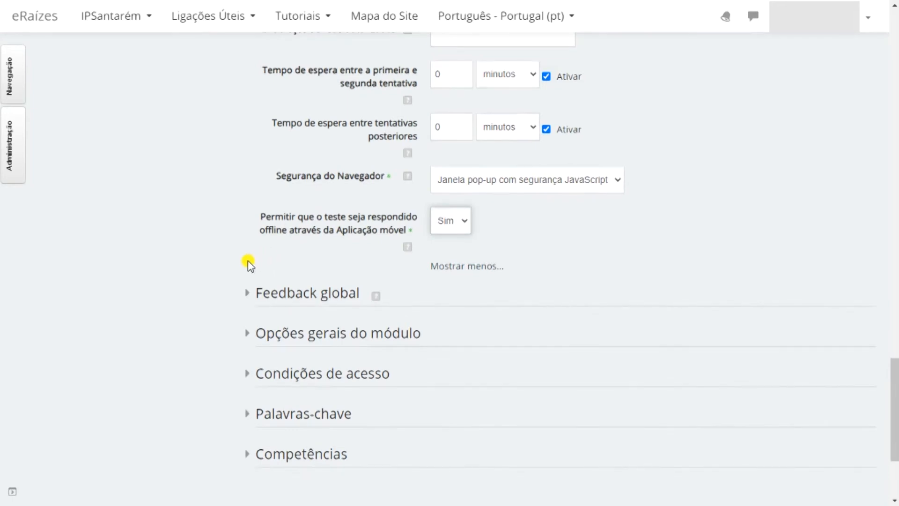
Expand Feedback global and examine its grade boundary and feedback fields
click(247, 298)
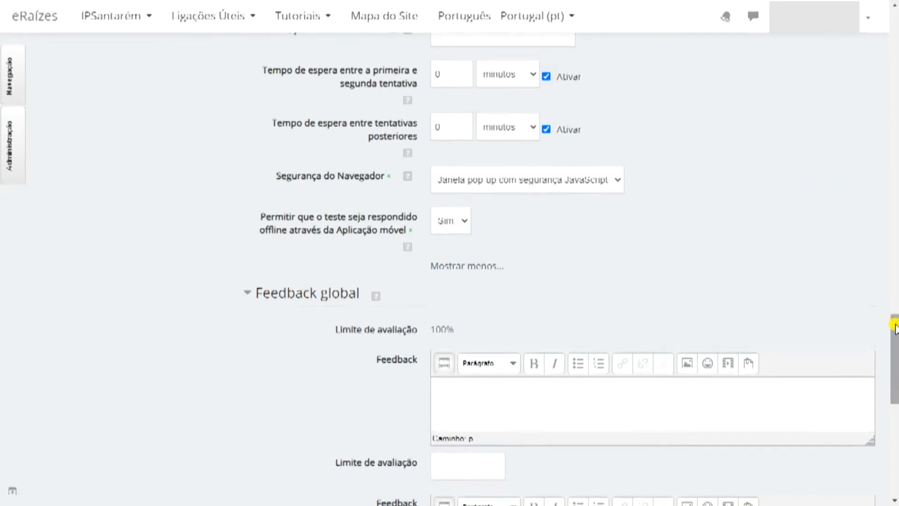
drag(893, 329, 885, 375)
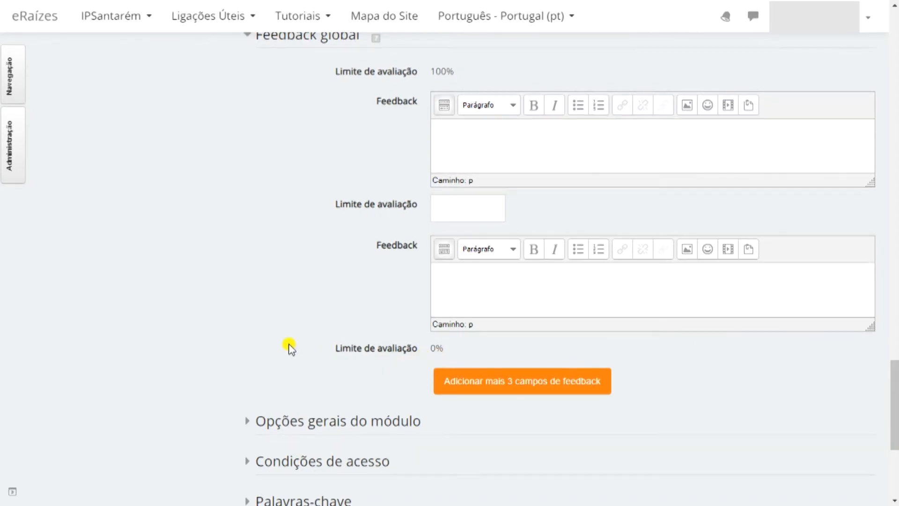
Expand Opções gerais do módulo and set Disponibilidade to "Oculto para os alunos"
click(253, 421)
drag(895, 345, 894, 395)
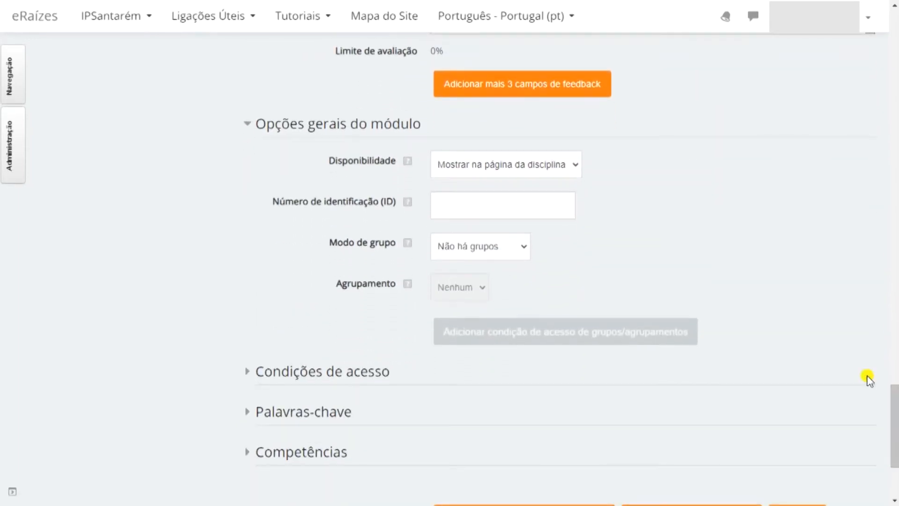
click(577, 167)
click(578, 168)
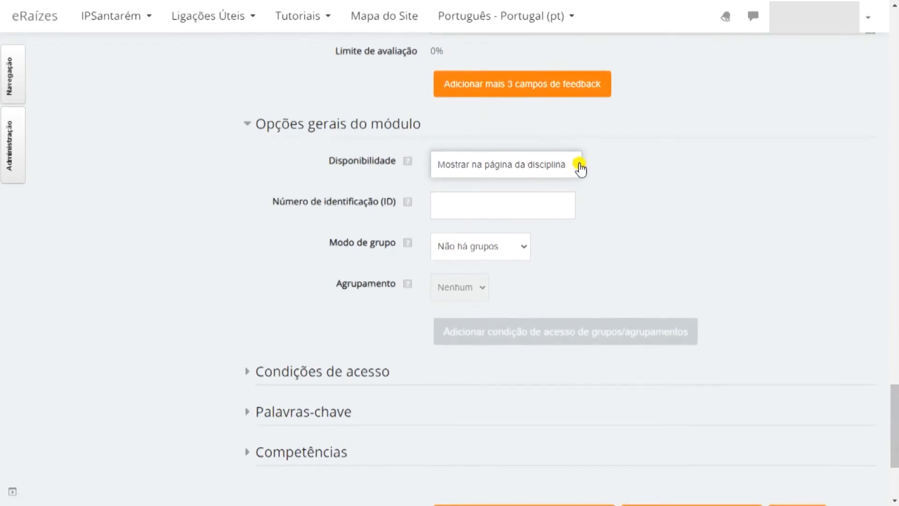
click(579, 167)
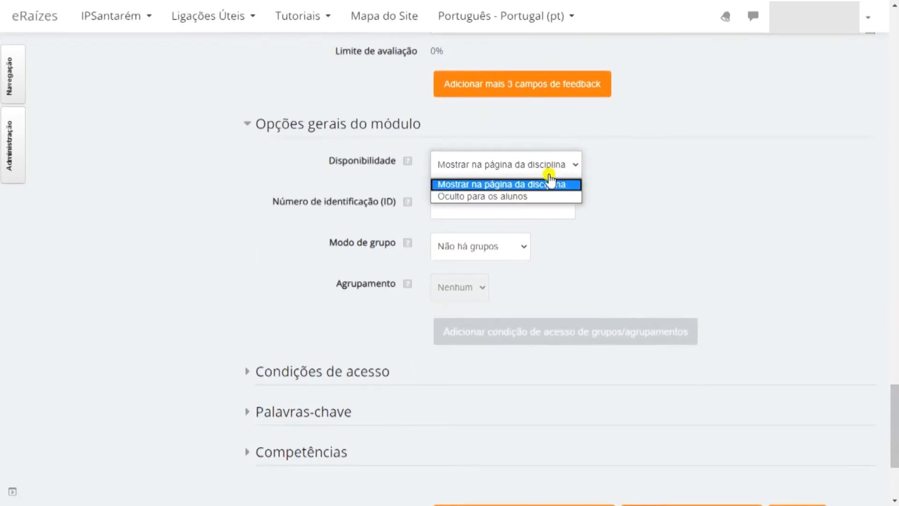
click(510, 196)
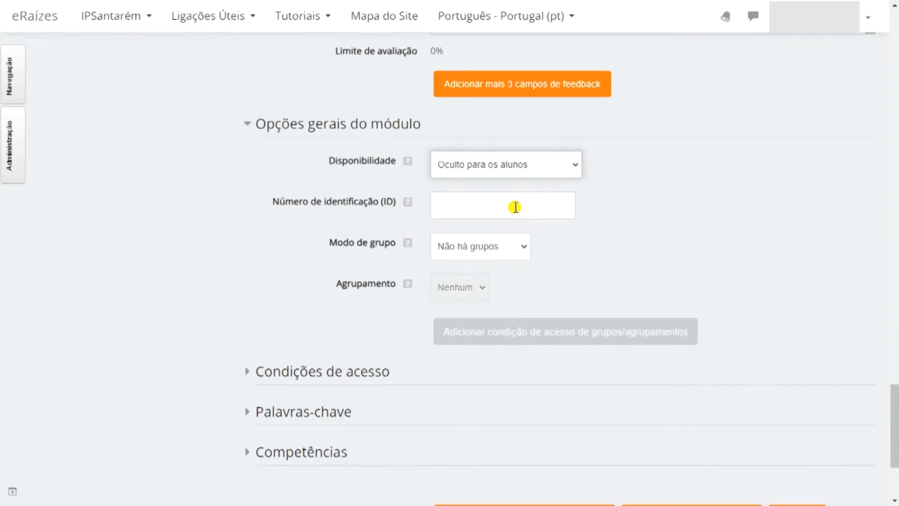
click(488, 205)
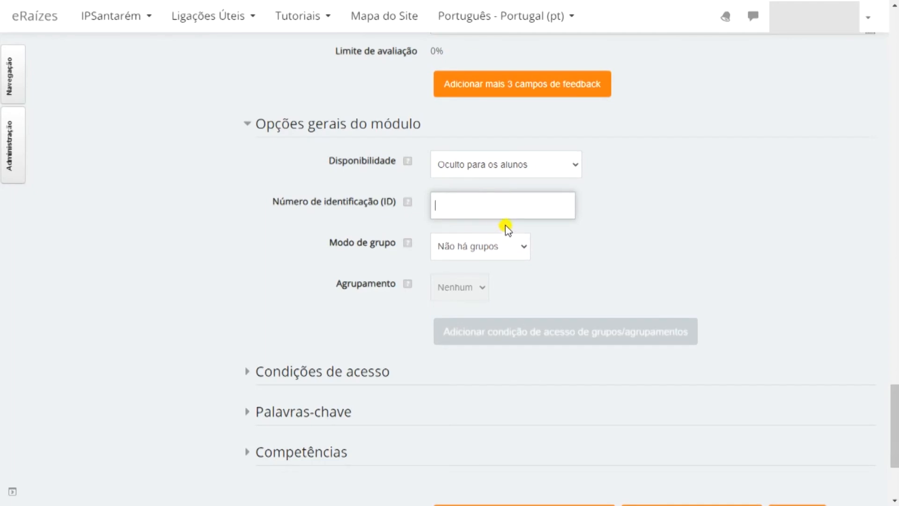
Try "Grupos visíveis" and "Grupos separados" as the Modo de grupo, and return it to "Não há grupos"
click(524, 250)
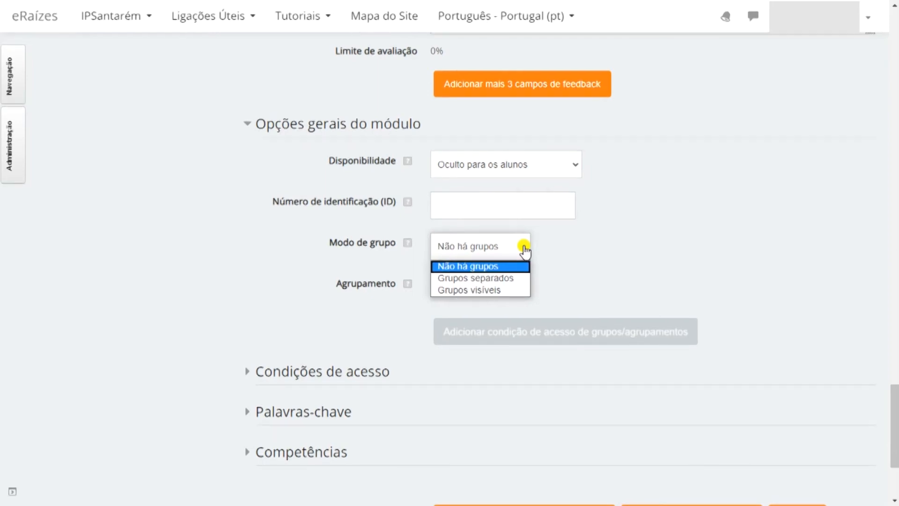
click(524, 249)
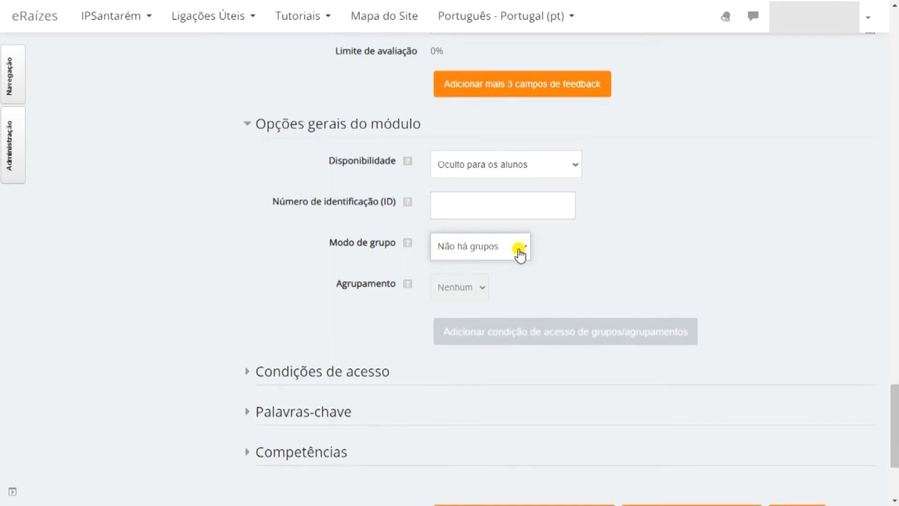
click(522, 249)
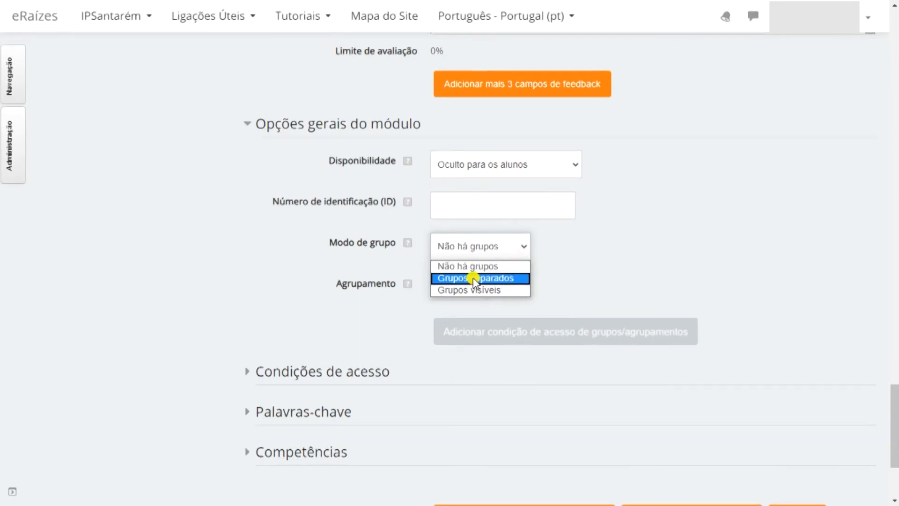
click(519, 289)
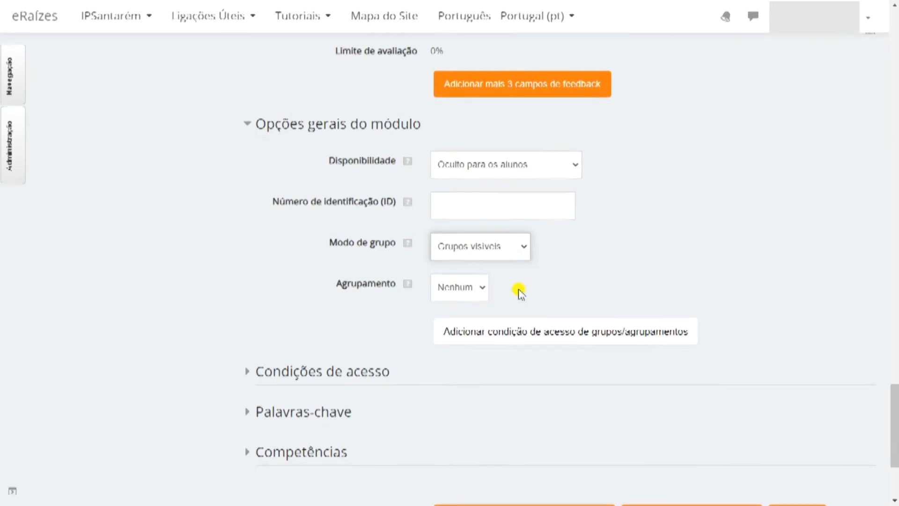
click(527, 250)
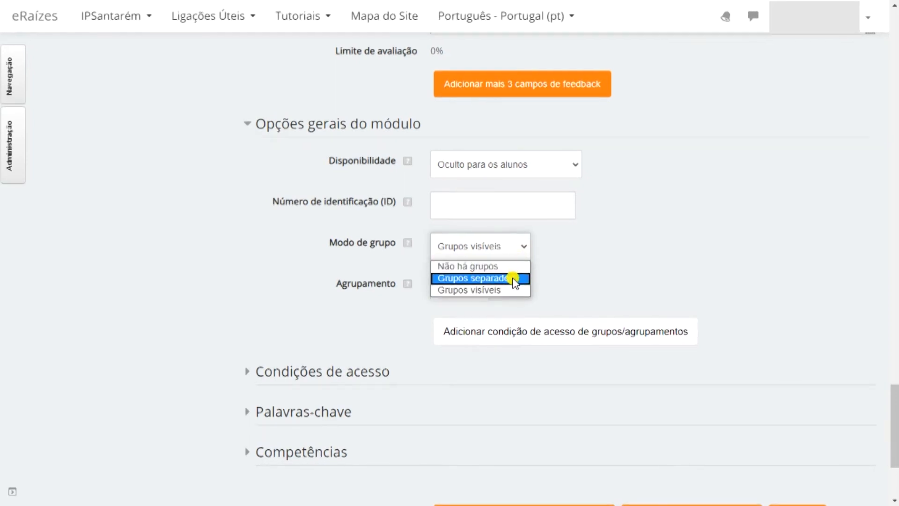
click(514, 279)
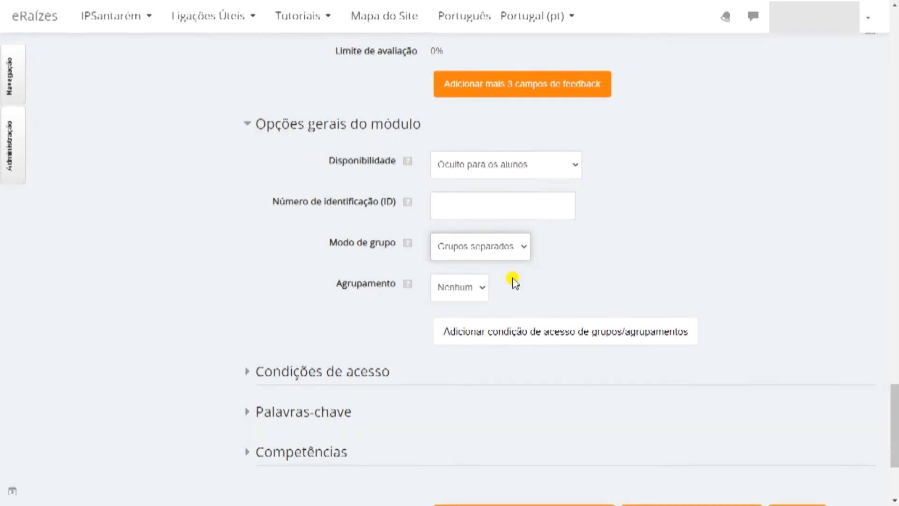
click(524, 250)
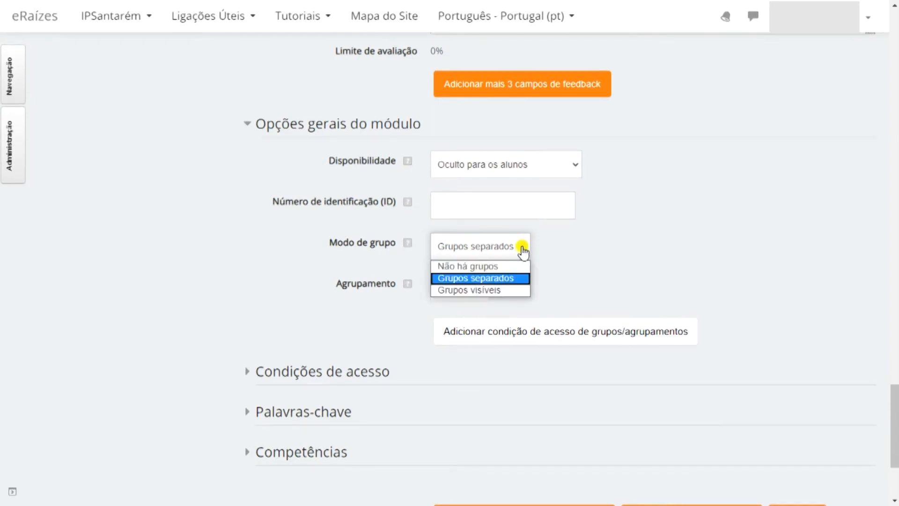
click(512, 263)
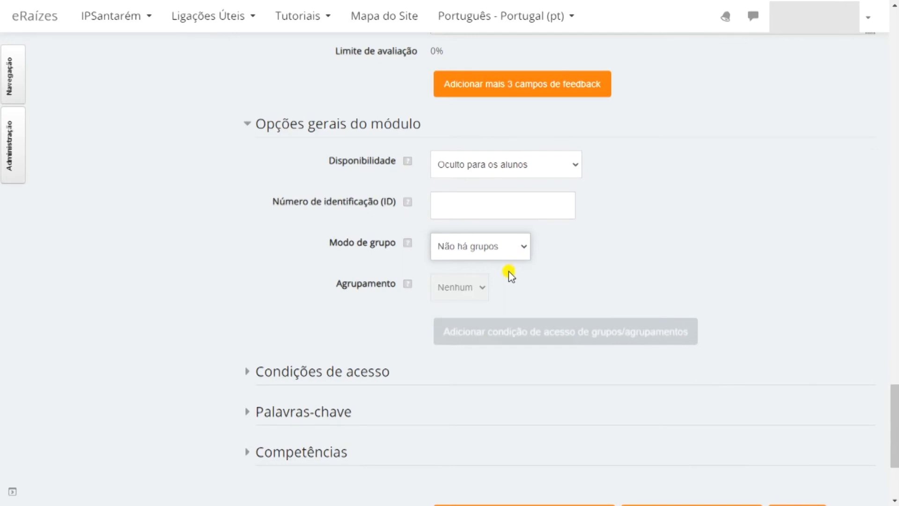
Try "Grupos visíveis" as the Modo de grupo, examine the Agrupamento choices, and restore "Não há grupos"
click(527, 253)
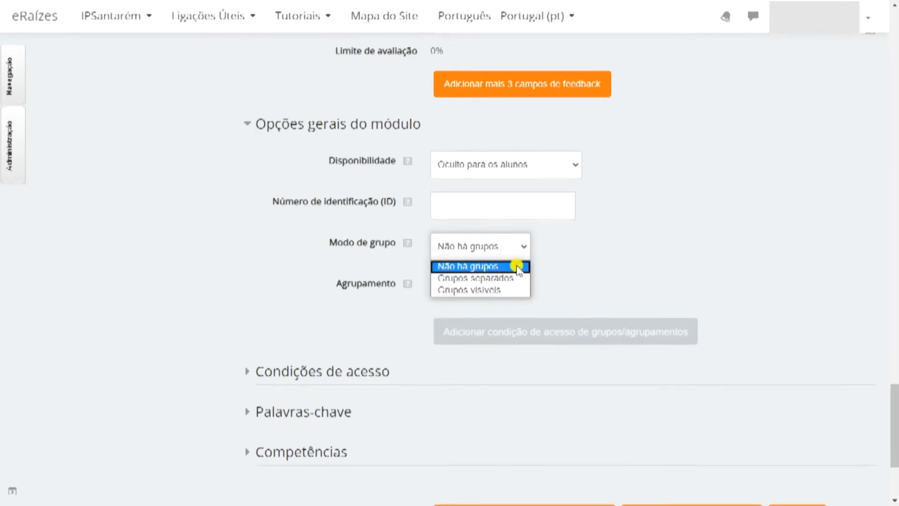
click(498, 291)
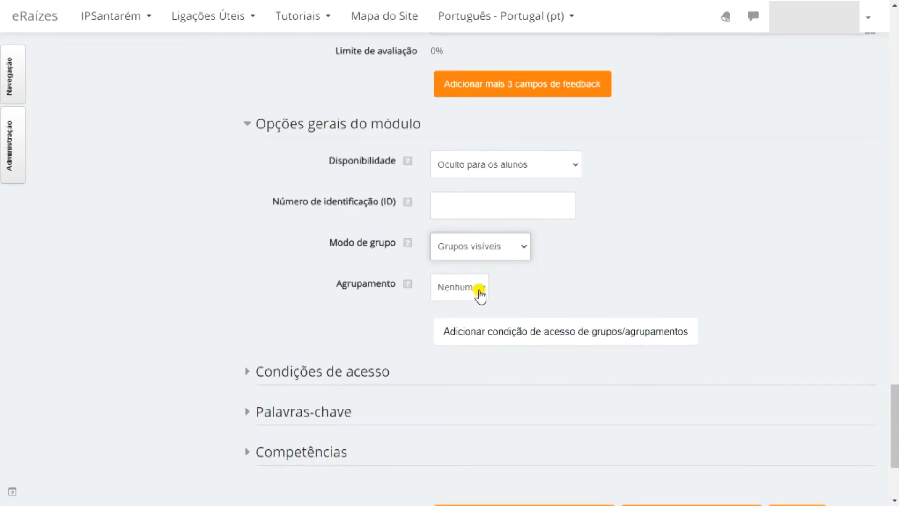
click(482, 294)
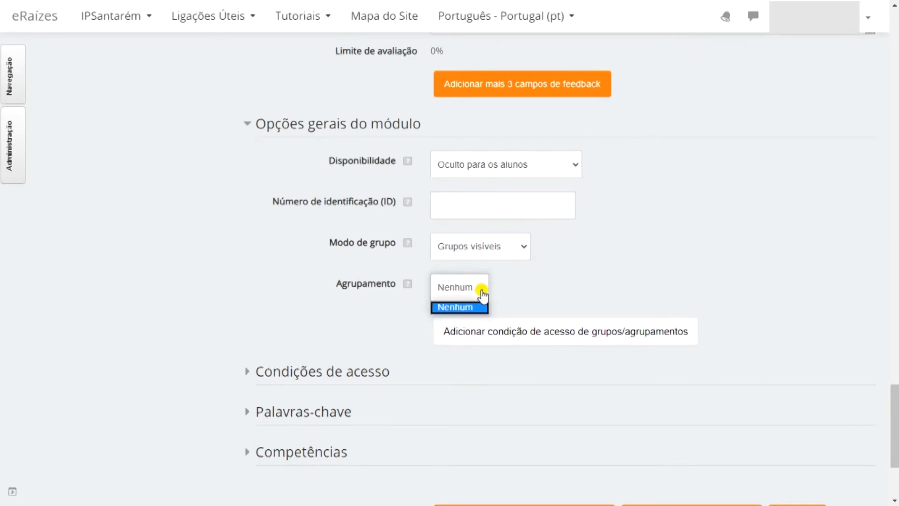
click(482, 292)
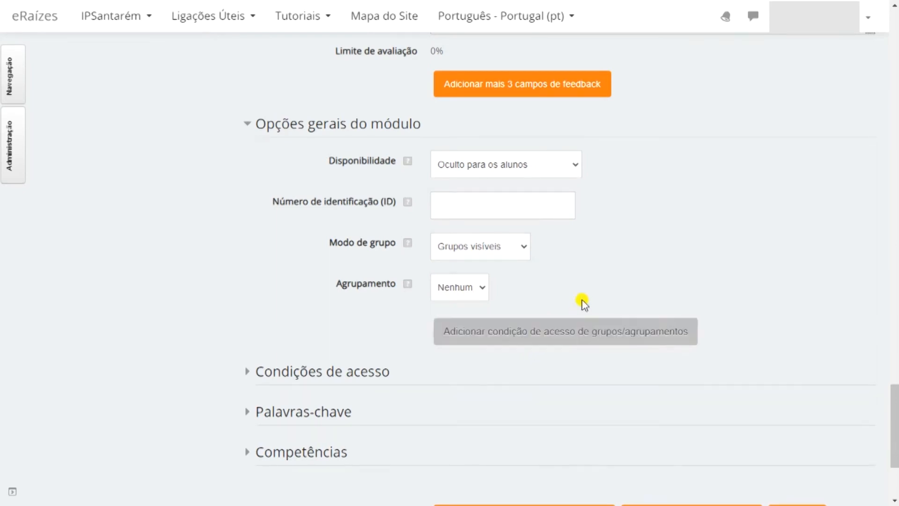
click(523, 246)
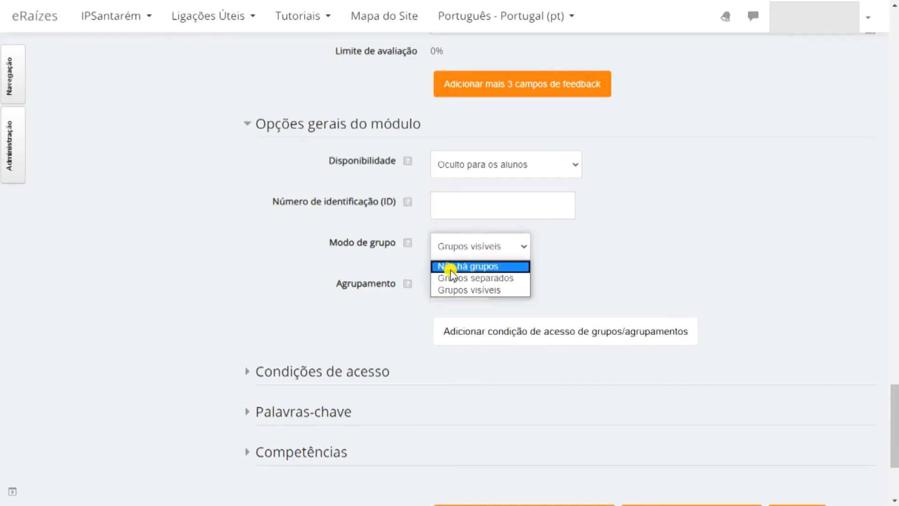
click(447, 262)
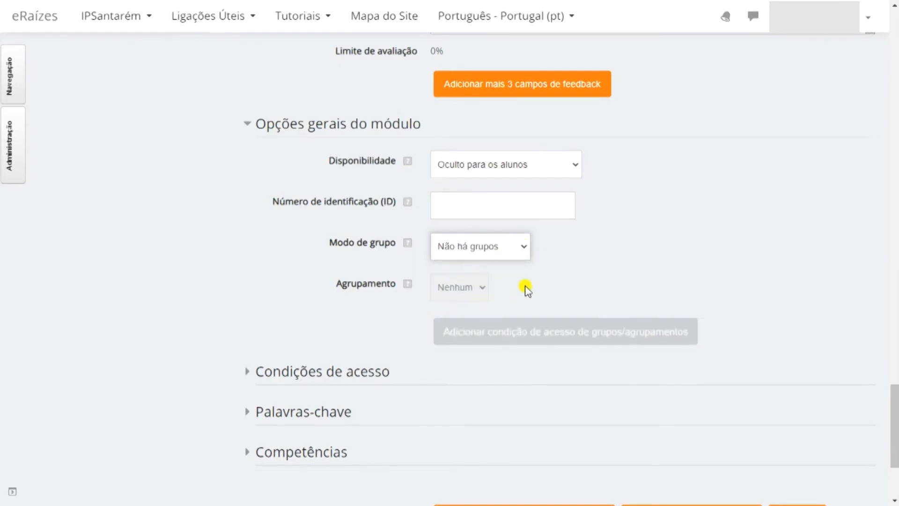
Set Modo de grupo to "Grupos separados"
click(525, 252)
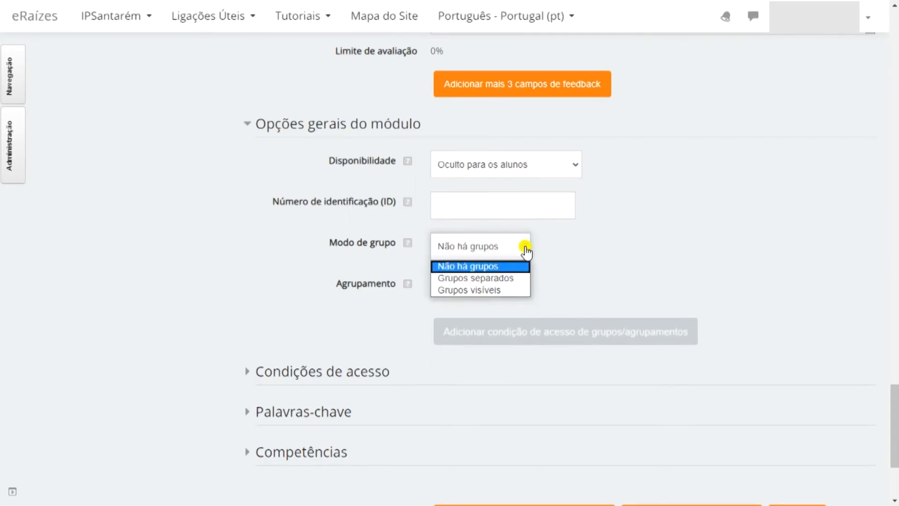
click(504, 279)
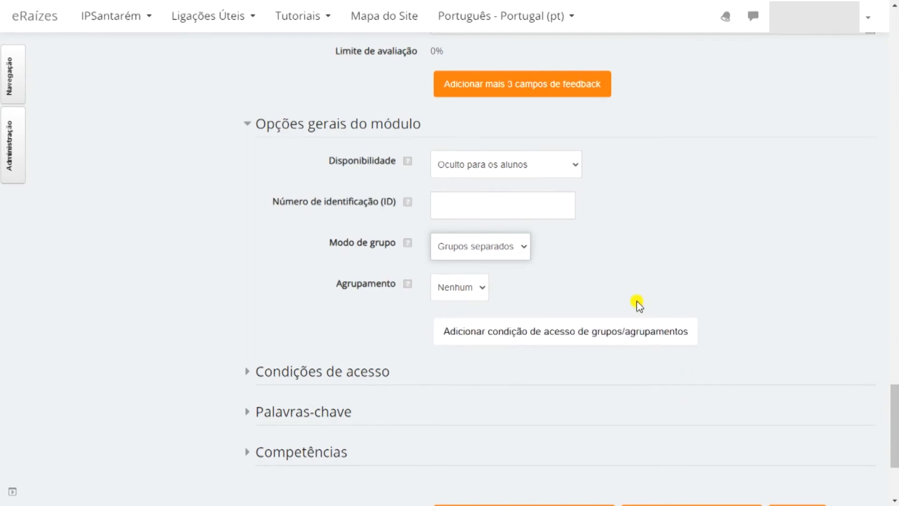
Expand Condições de acesso and examine the types of access condition that can be added
click(247, 370)
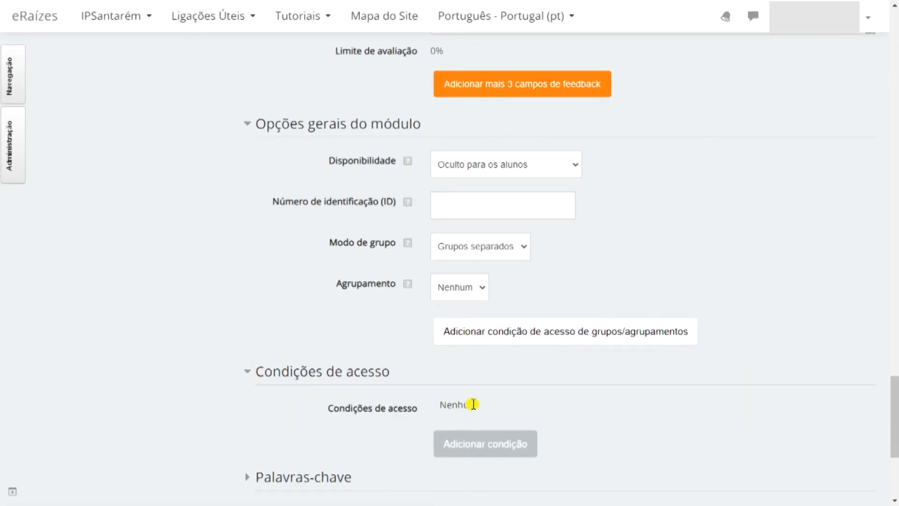
click(510, 442)
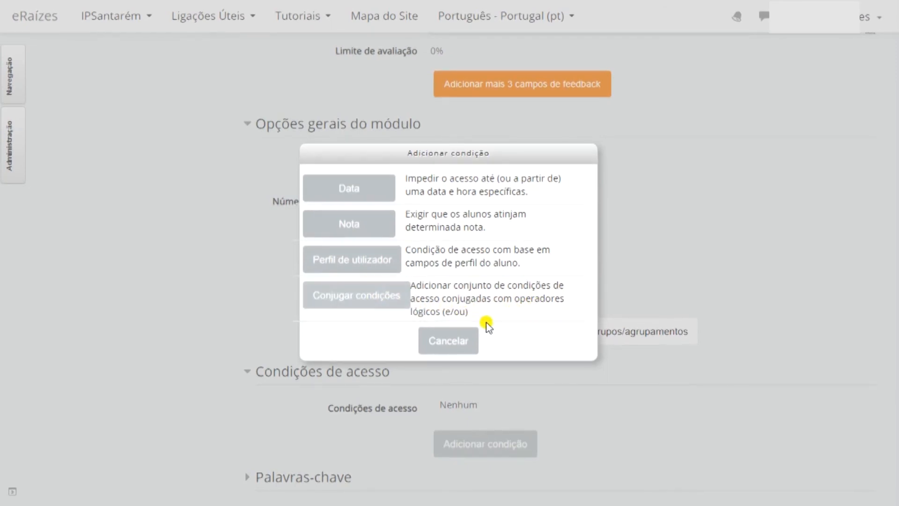
Save the quiz settings, display the Teste activity, and open it for editing its questions
click(697, 360)
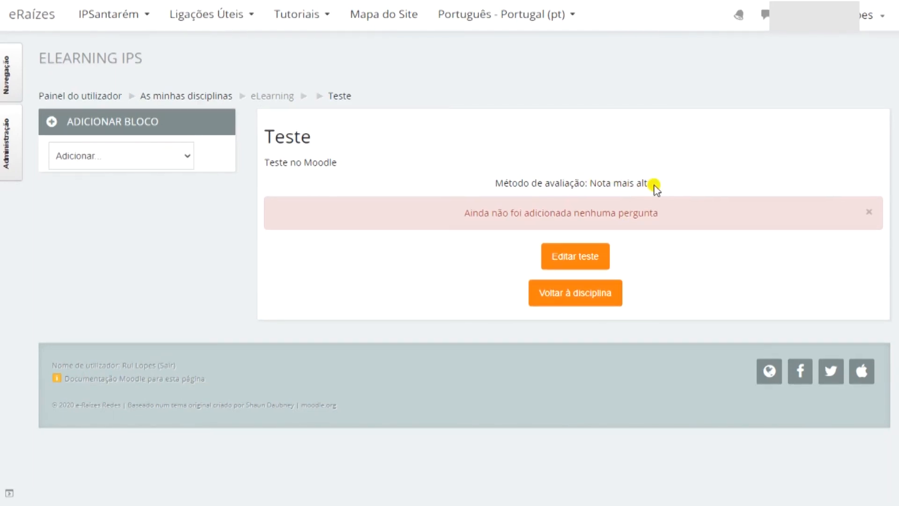
click(576, 257)
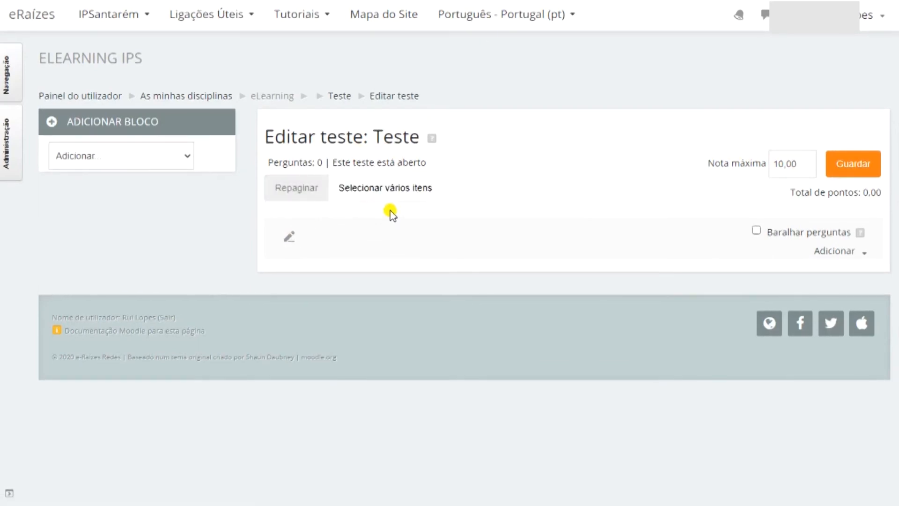
Set and save the quiz's Nota máxima as 20 and enable Baralhar perguntas
click(862, 248)
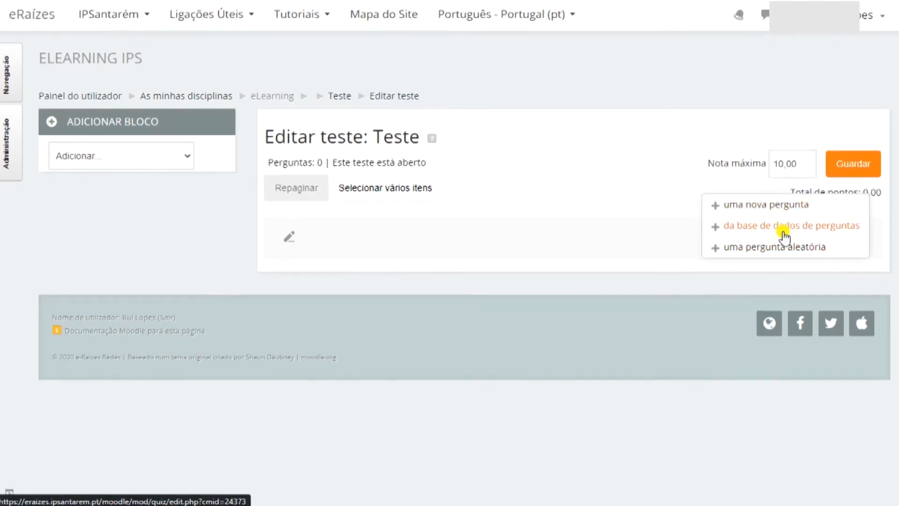
click(661, 242)
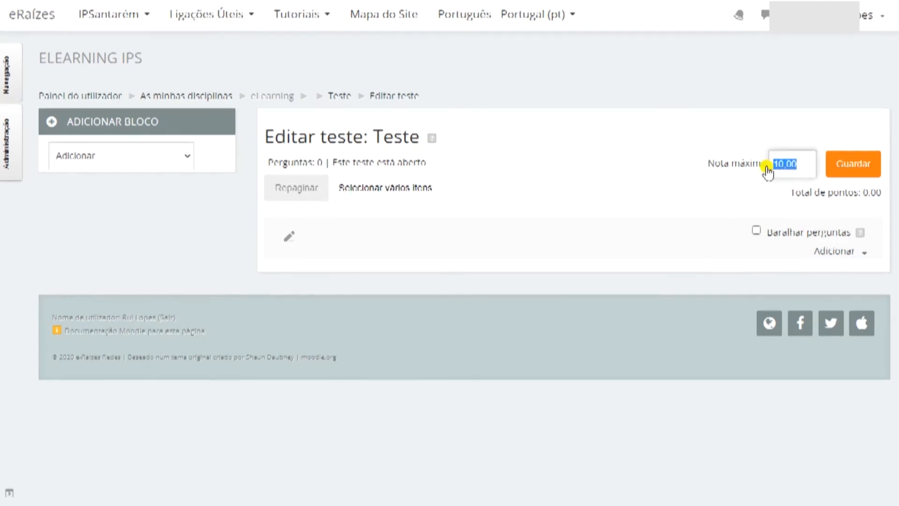
text(0)
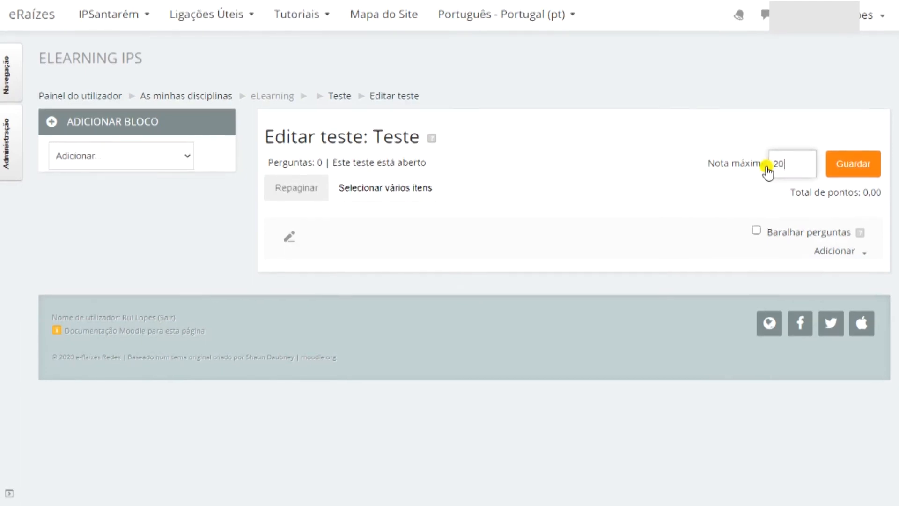
click(858, 169)
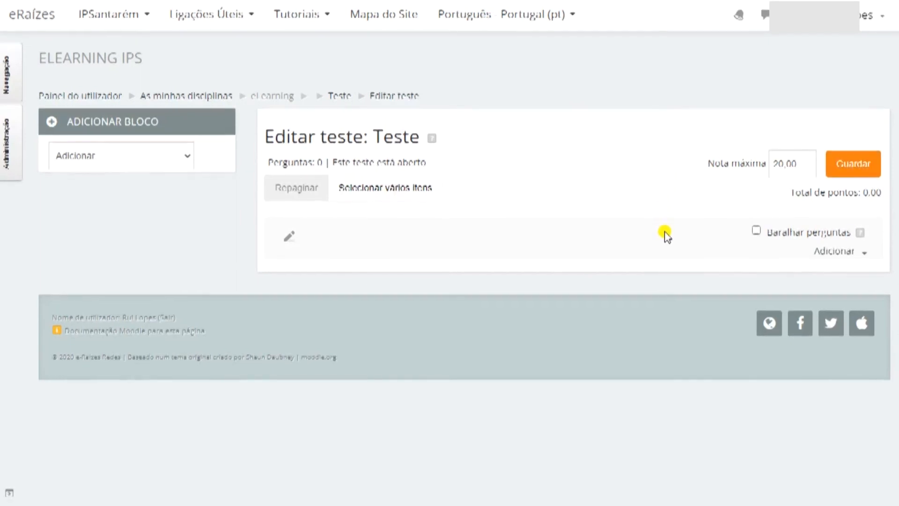
click(757, 233)
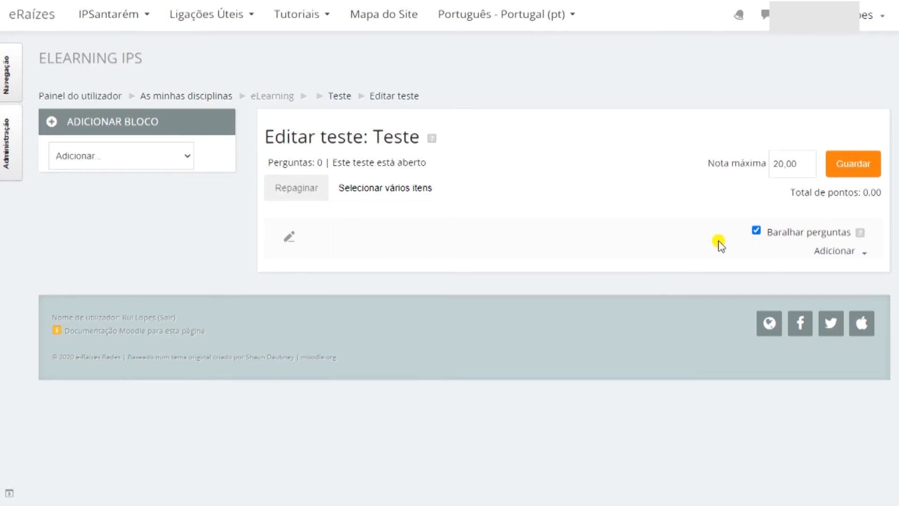
Examine the question types available for a new question, view the description of Escolha múltipla, and close the chooser without adding one
click(847, 254)
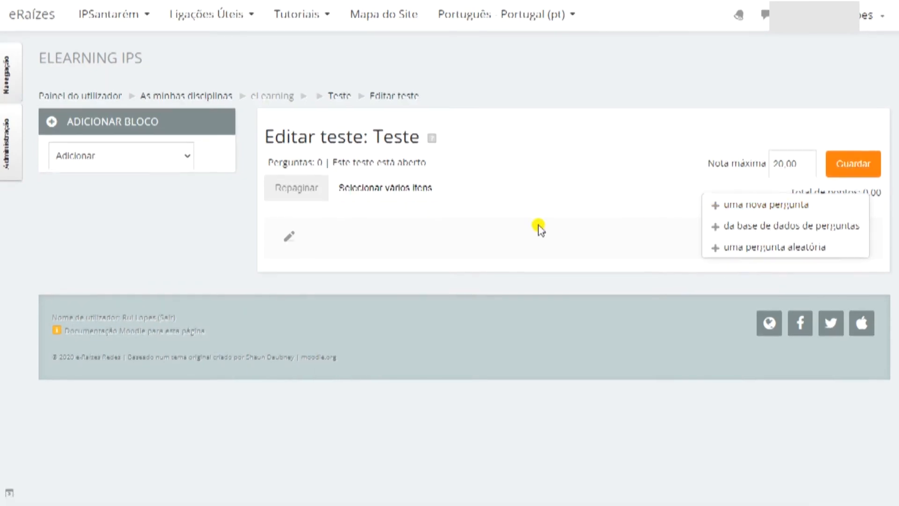
click(753, 209)
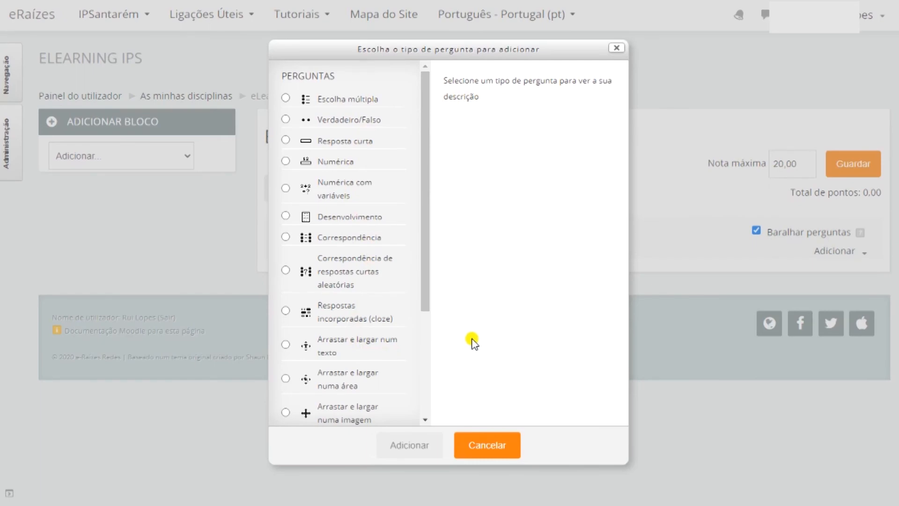
drag(427, 257, 435, 234)
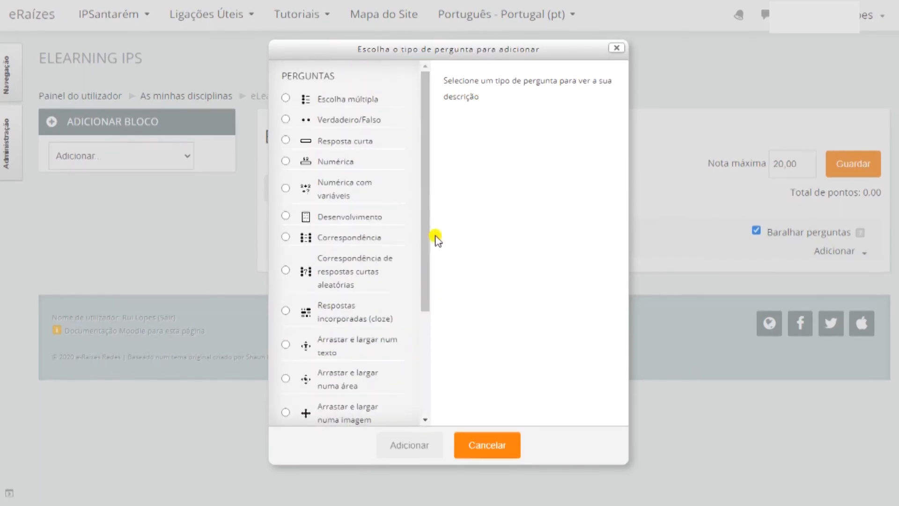
click(339, 101)
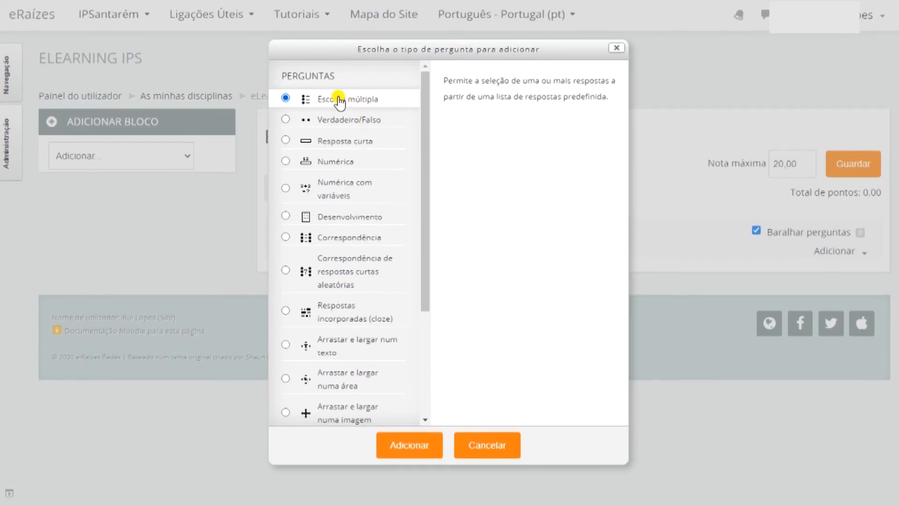
click(477, 445)
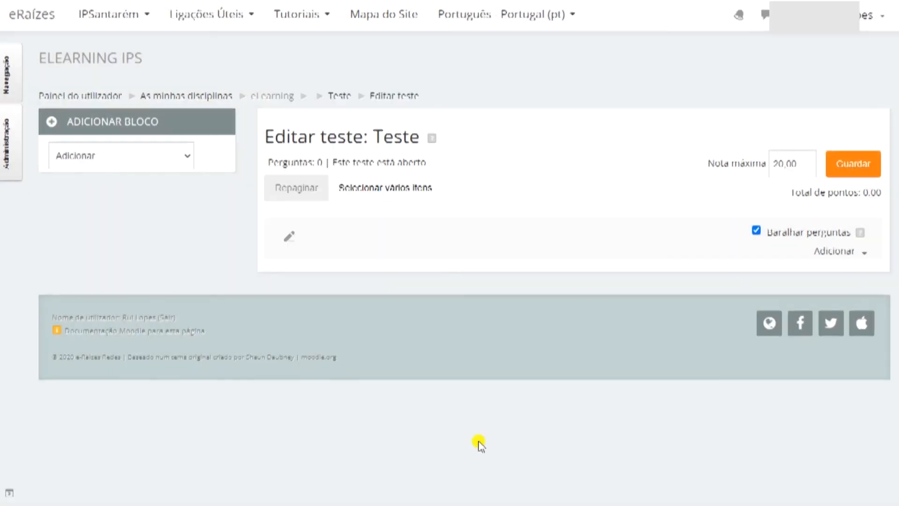
Examine the category, parent category and question count options for adding a random question, and close the dialog without adding one
click(840, 253)
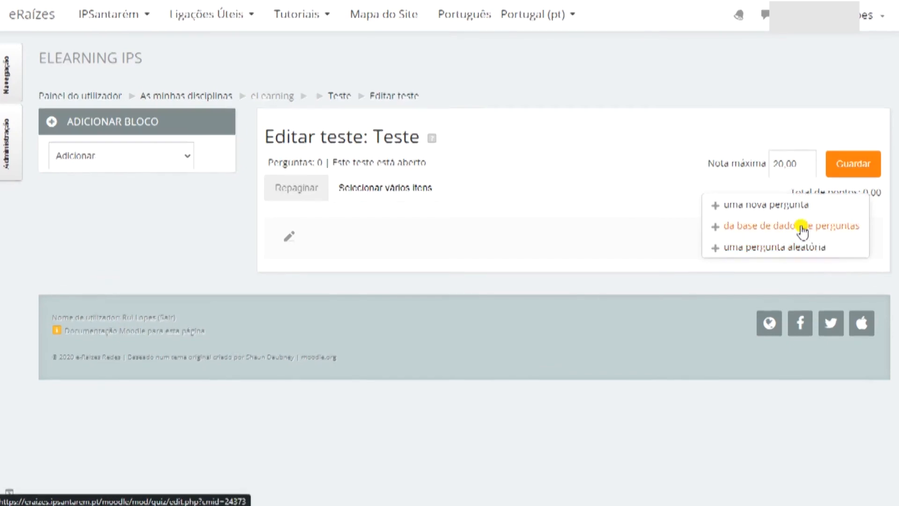
click(775, 248)
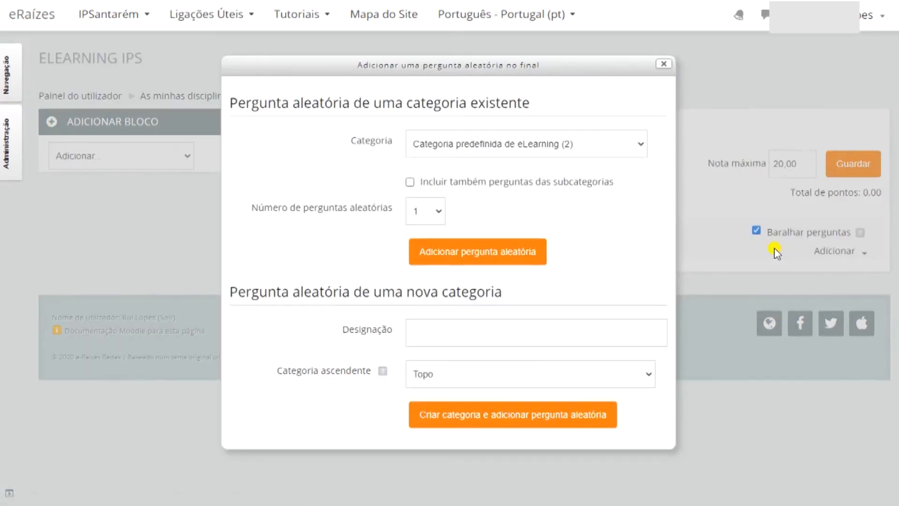
click(639, 148)
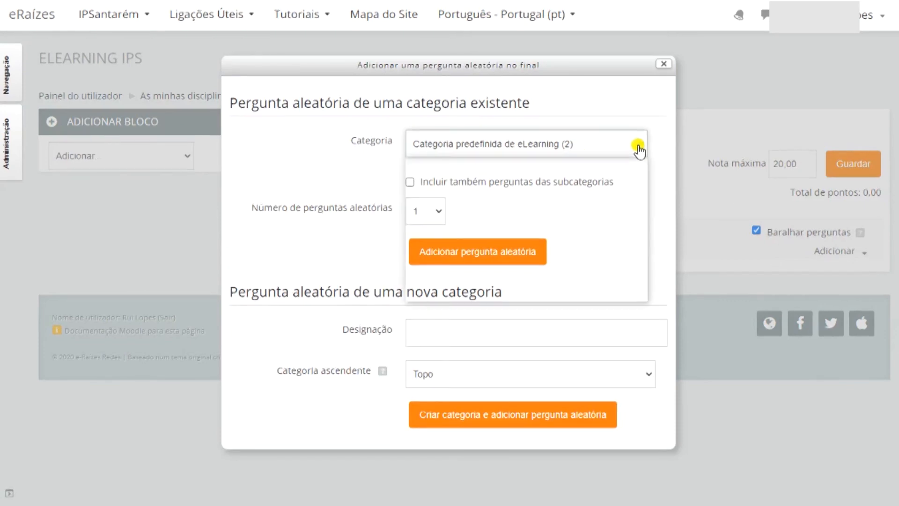
click(638, 148)
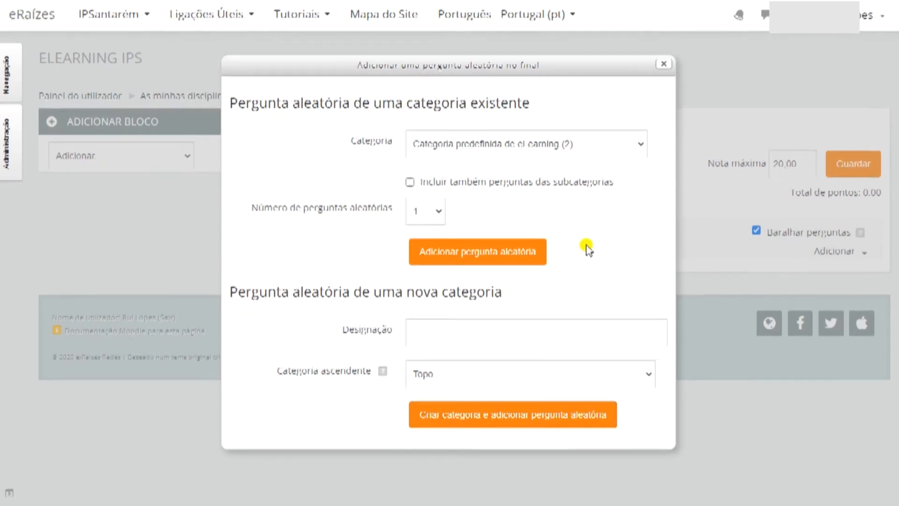
click(650, 378)
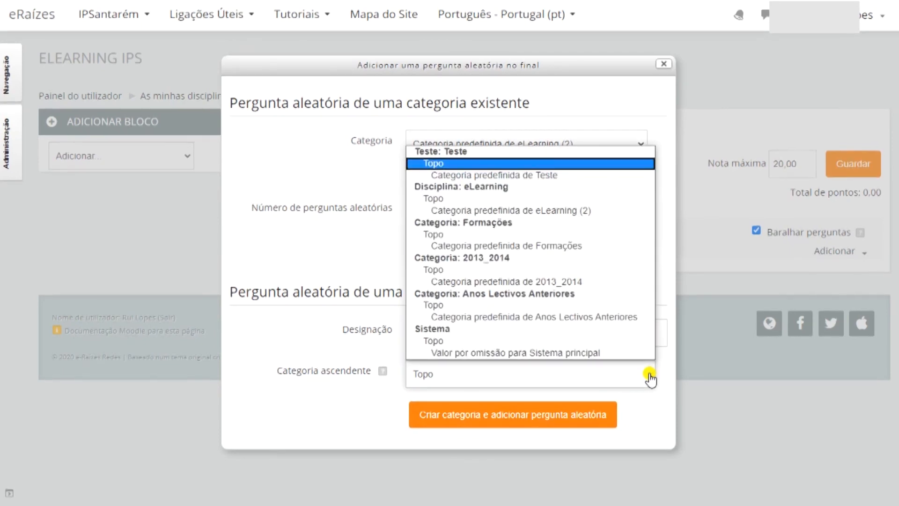
click(651, 378)
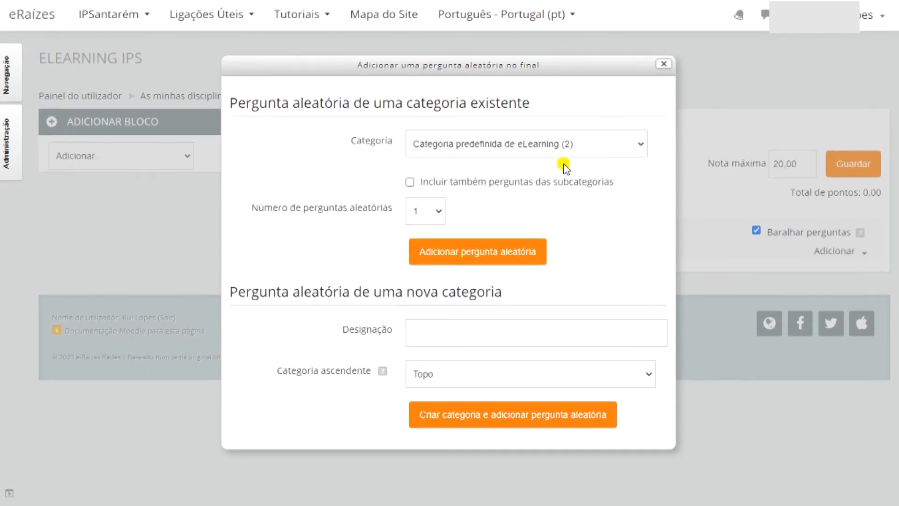
click(438, 213)
click(438, 215)
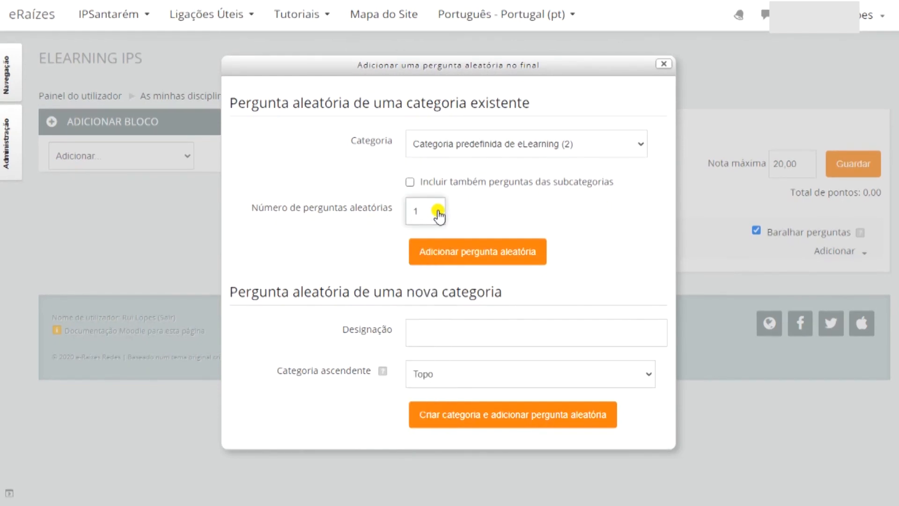
click(663, 66)
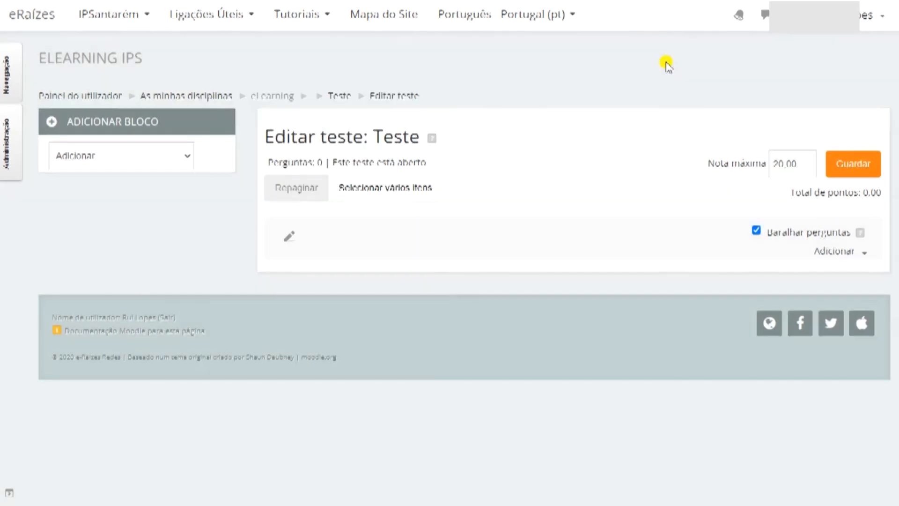
Turn Baralhar perguntas off and back on for the quiz
click(838, 251)
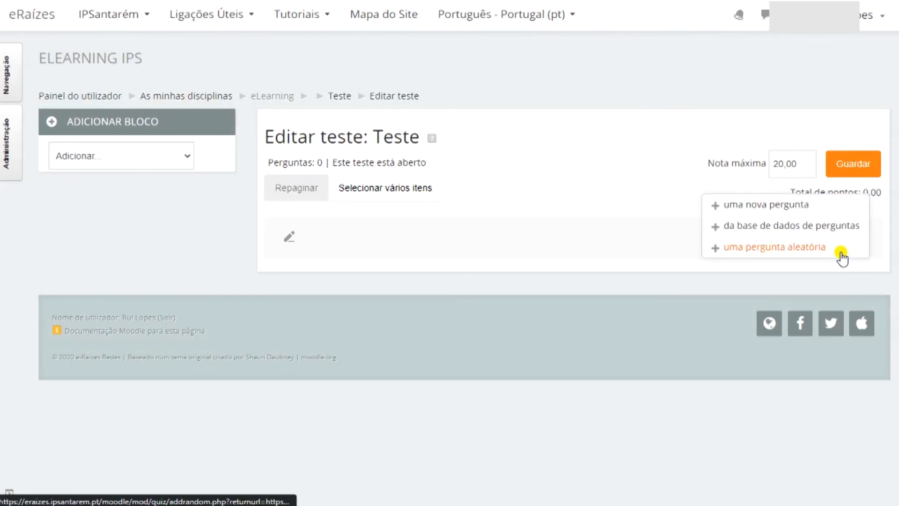
click(646, 244)
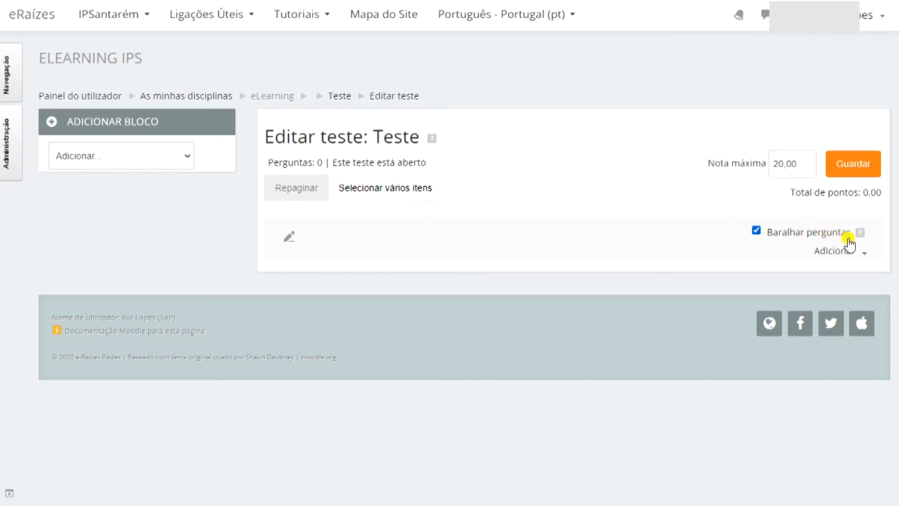
click(813, 236)
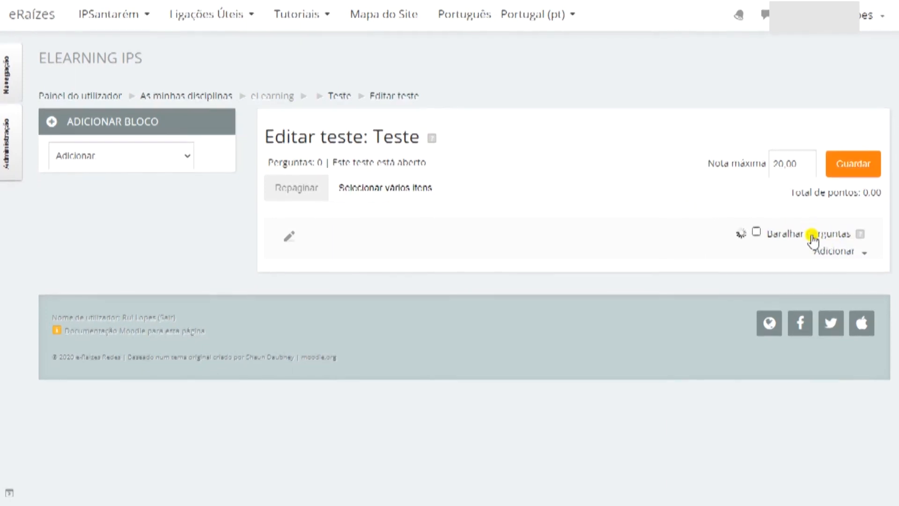
click(812, 237)
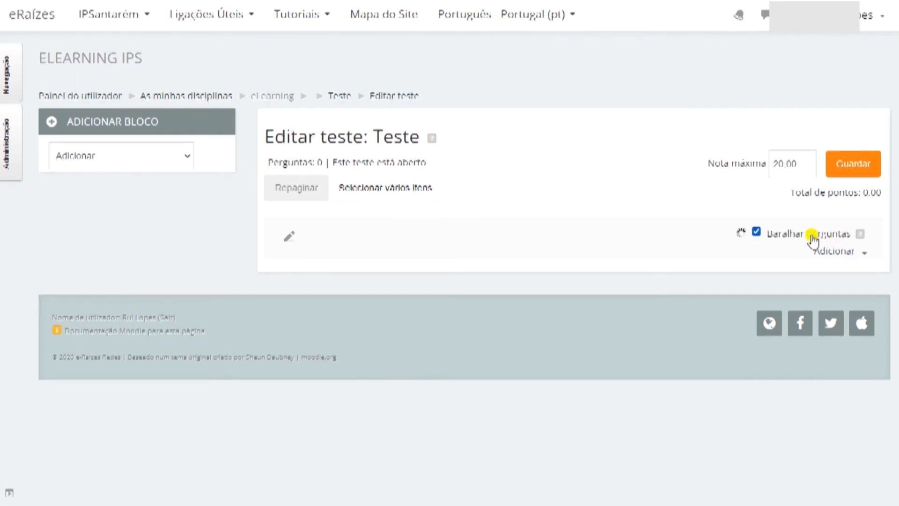